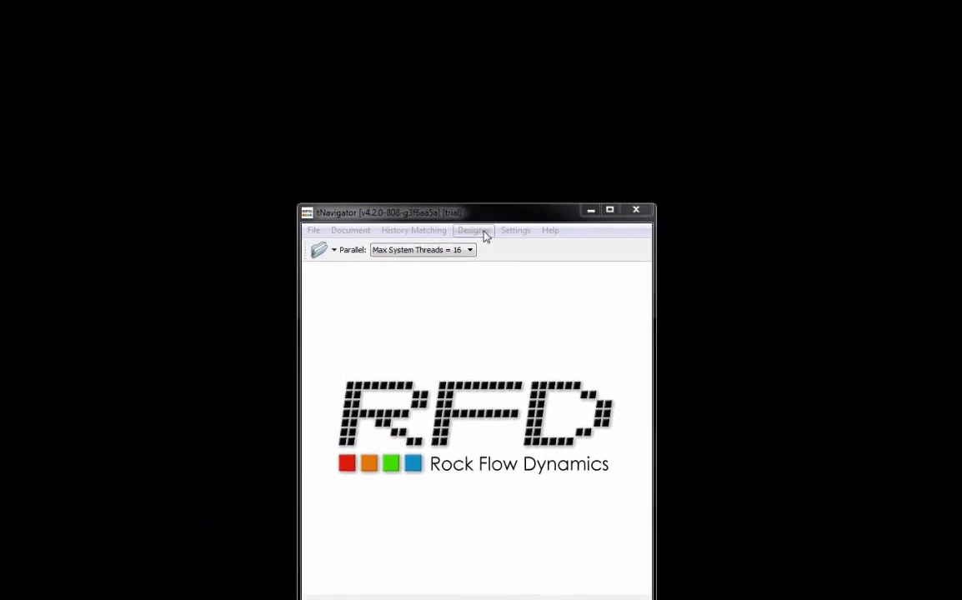
Open the Model Designer project sample.snp from the Model2\Part2 folder
click(484, 232)
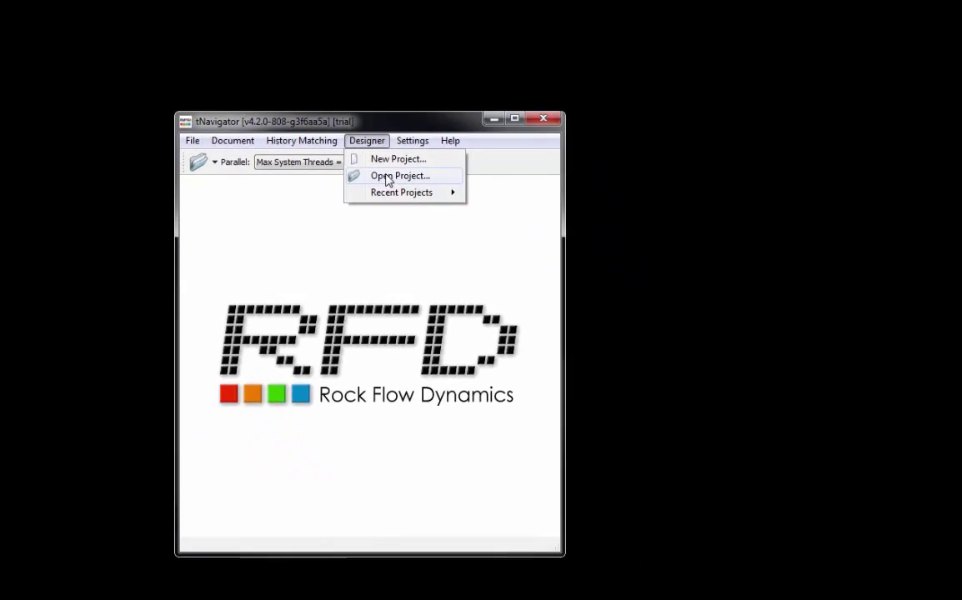
click(387, 177)
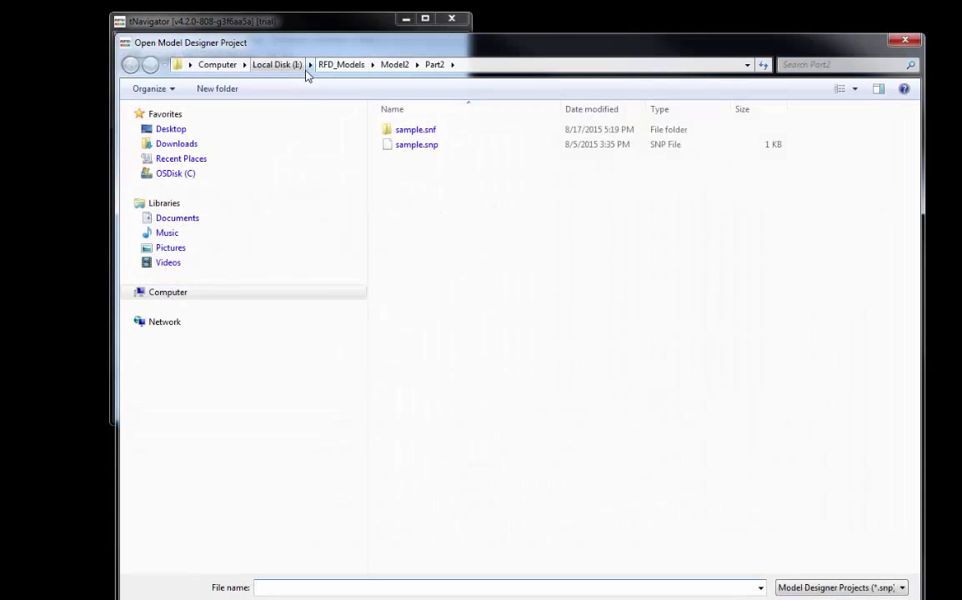
click(419, 146)
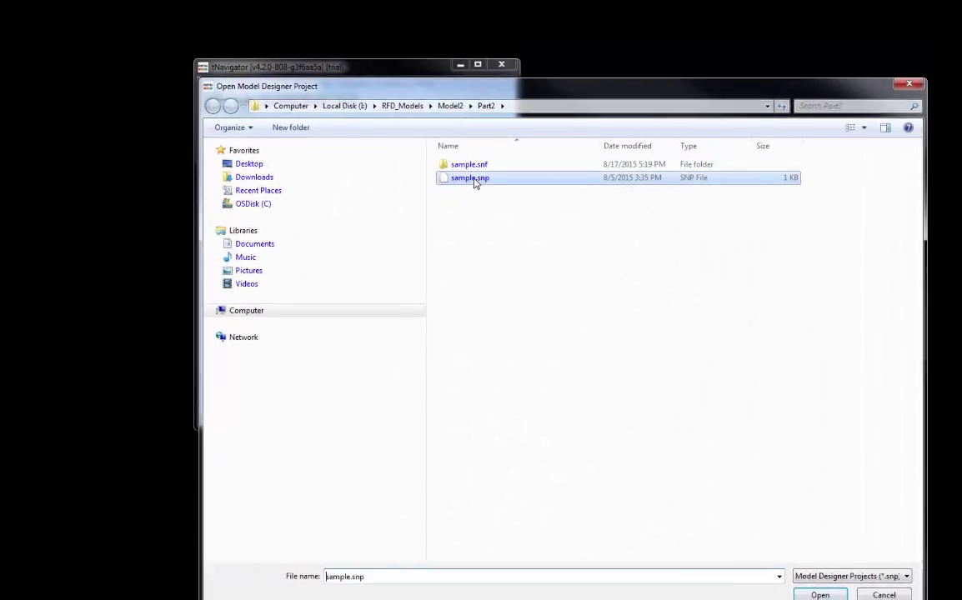
click(820, 594)
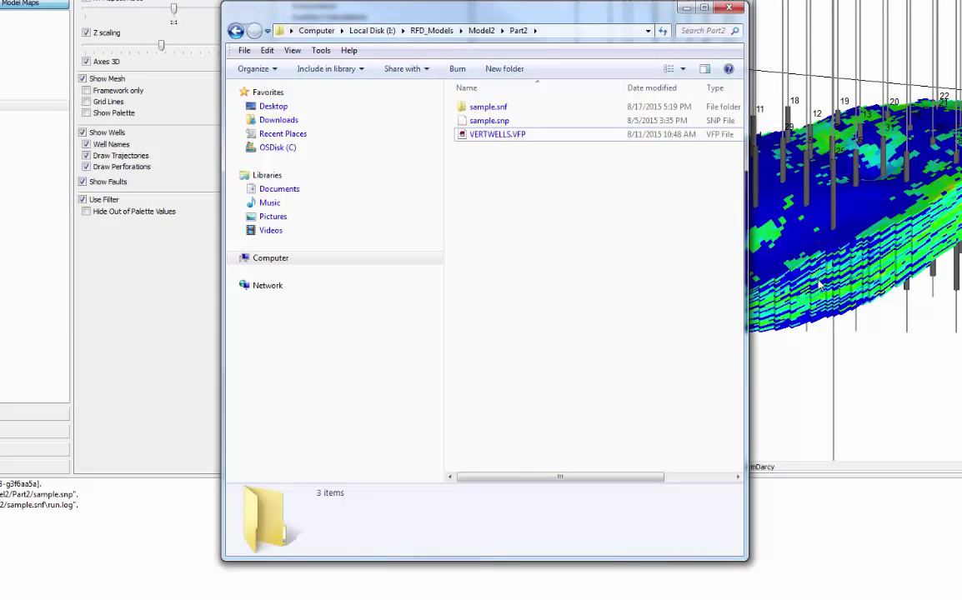
Inspect the contents of the sample.snf project folder and view the lifting table file VERTWELLS.VFP in the text editor
double_click(489, 107)
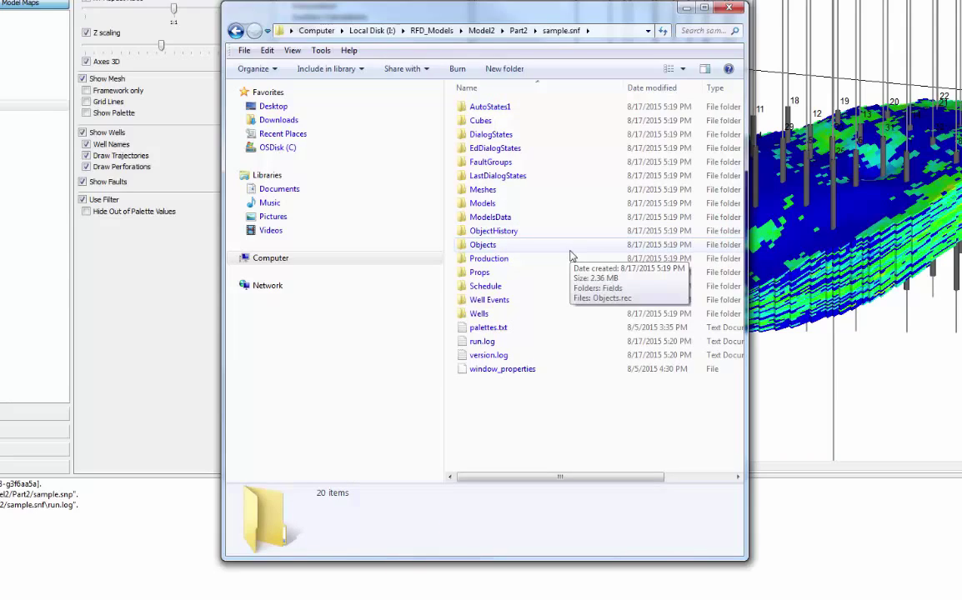
click(236, 30)
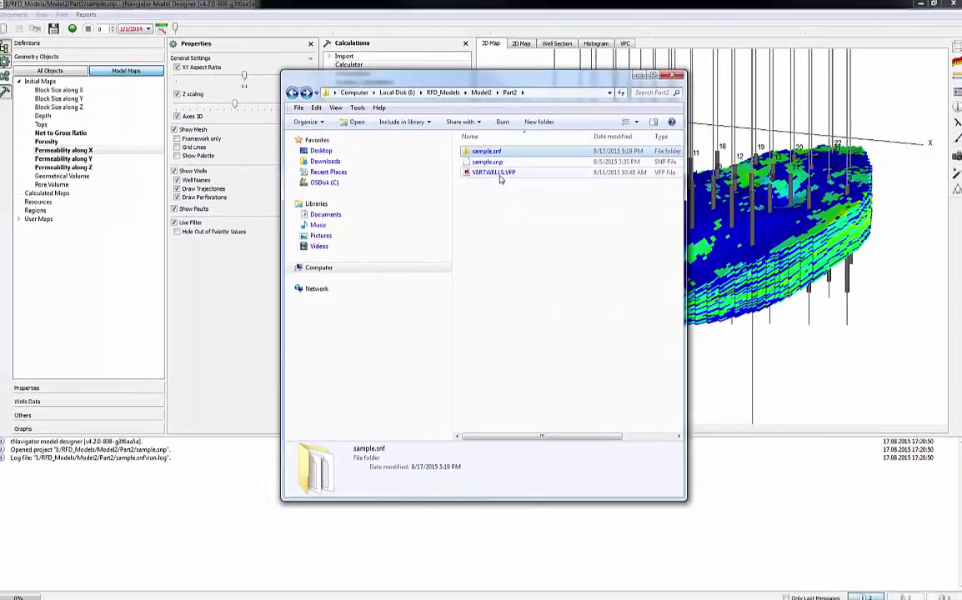
double_click(500, 154)
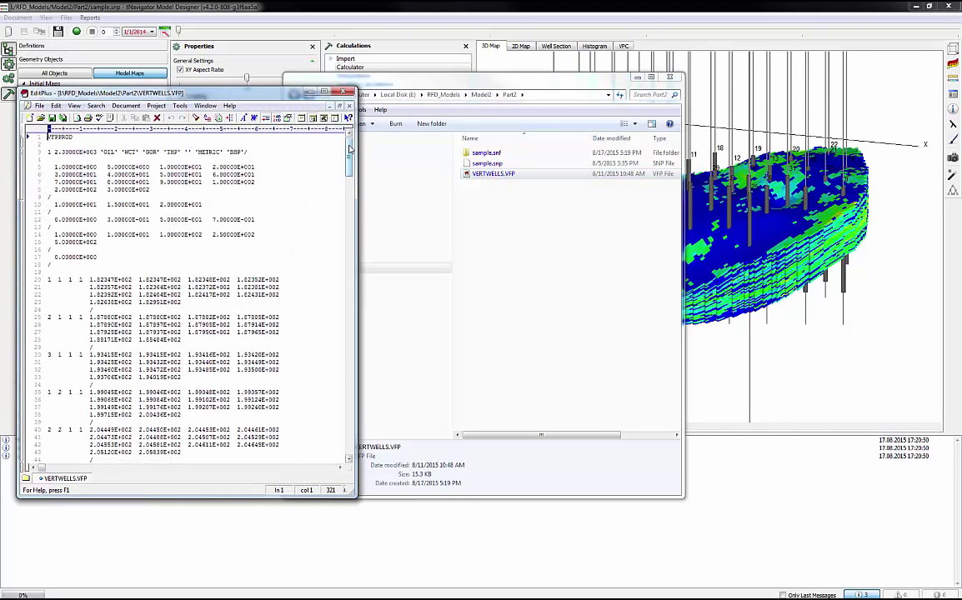
mouse_move(349, 148)
mouse_down()
mouse_move(352, 227)
mouse_move(350, 135)
mouse_up()
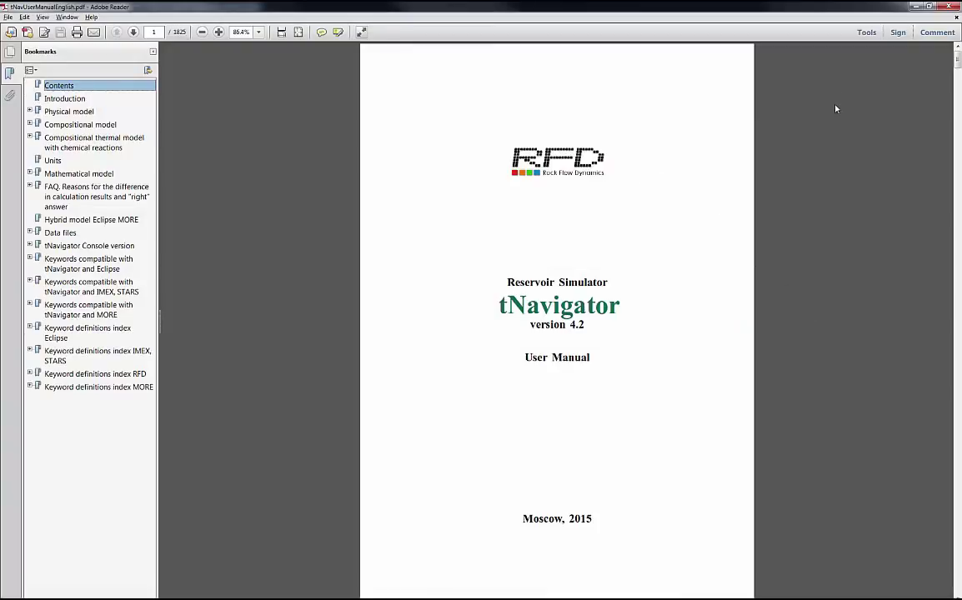
Find the VFPPROD keyword in the tNavigator user manual and read its table format description through to the example
key(ctrl+f)
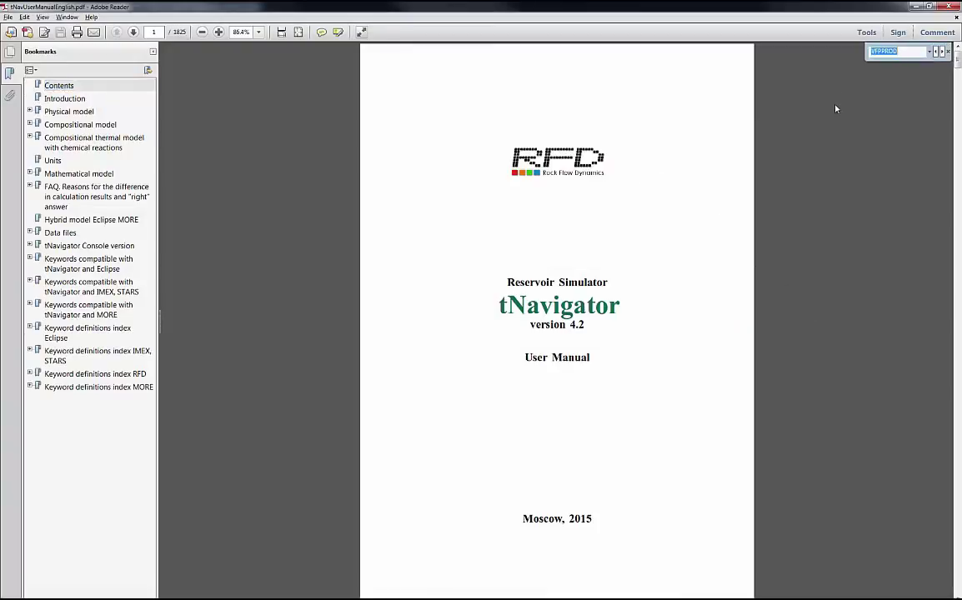
click(941, 52)
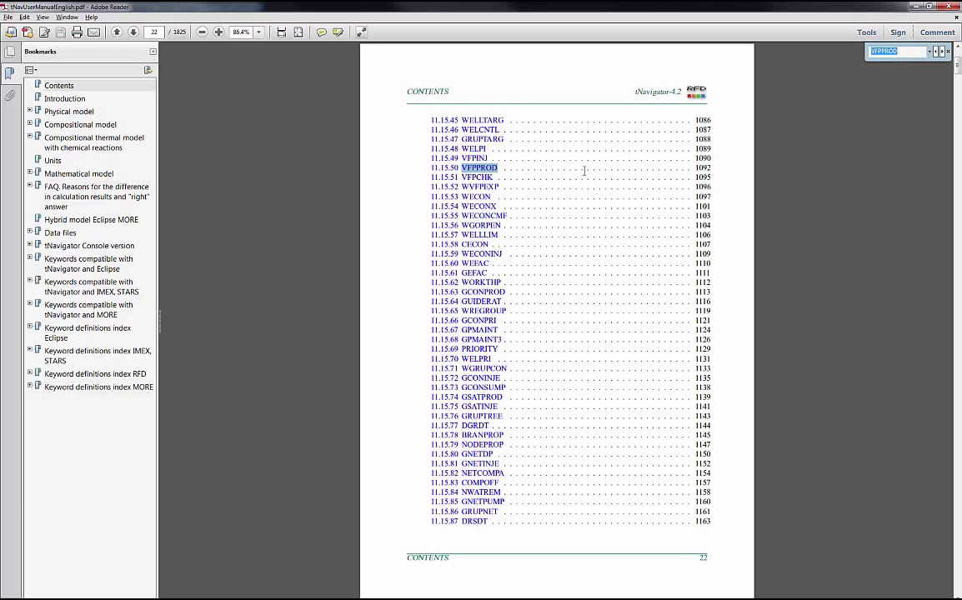
click(482, 170)
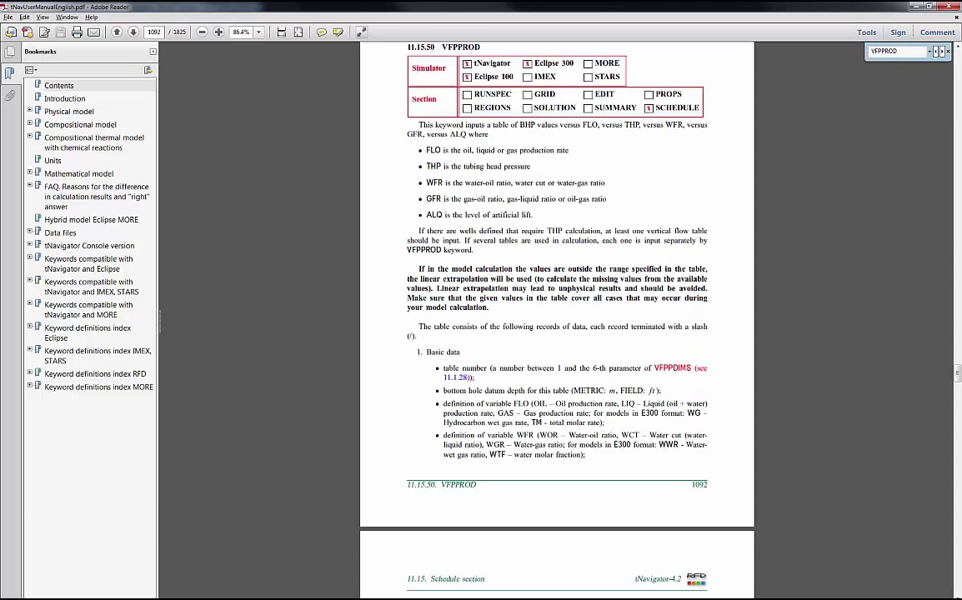
key(alt+Tab)
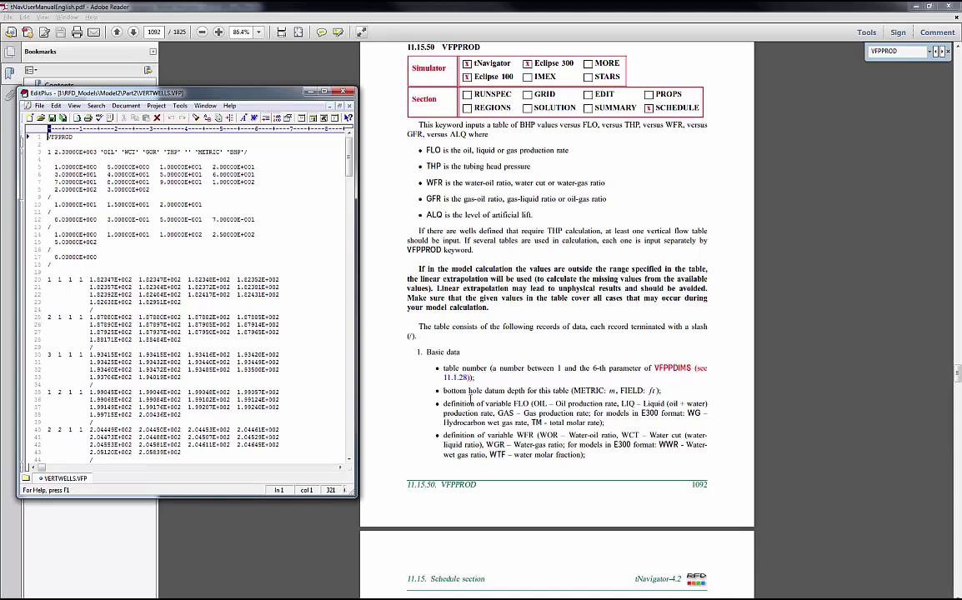
click(547, 359)
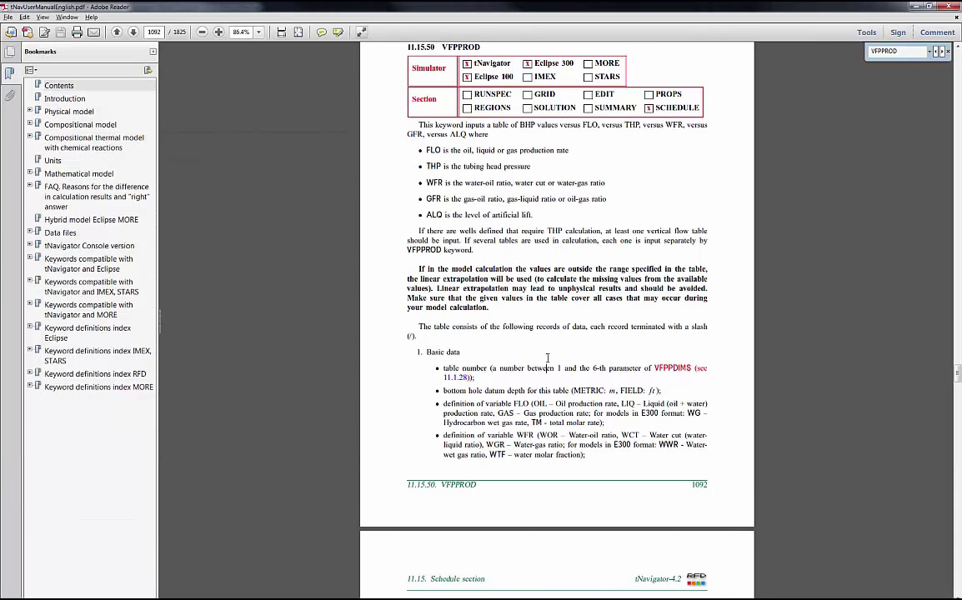
scroll(547, 359, down, 12)
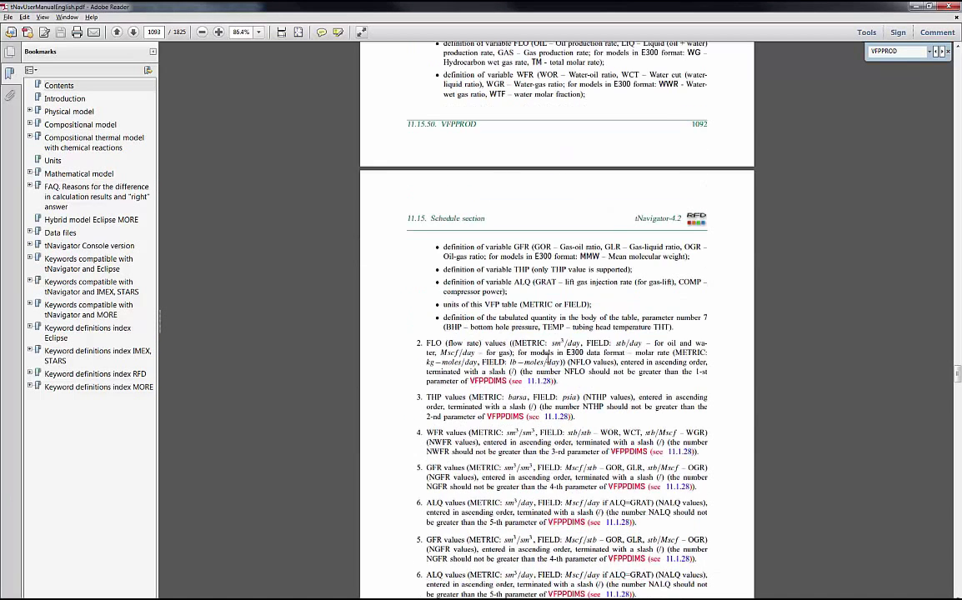
scroll(548, 359, down, 7)
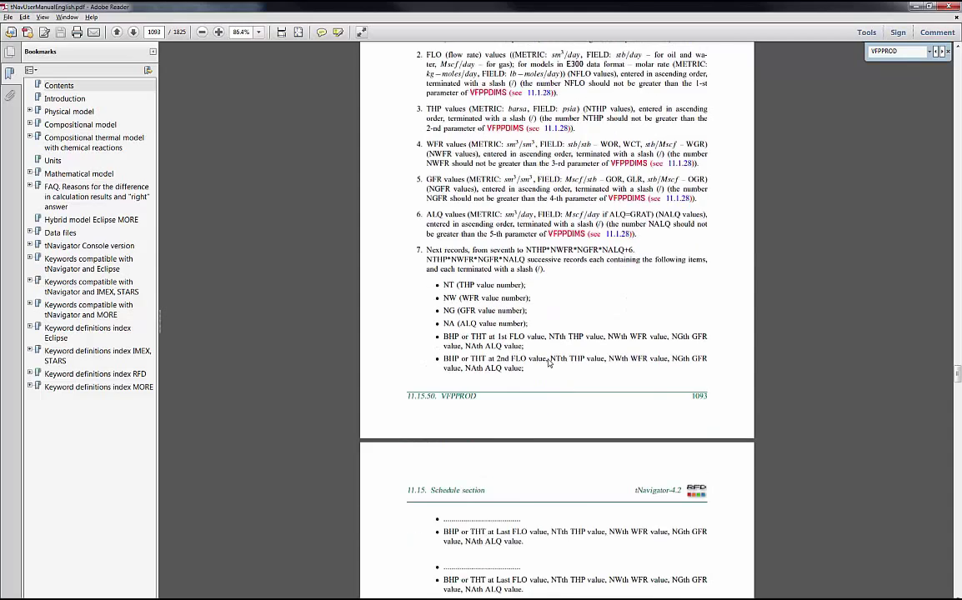
scroll(547, 363, down, 5)
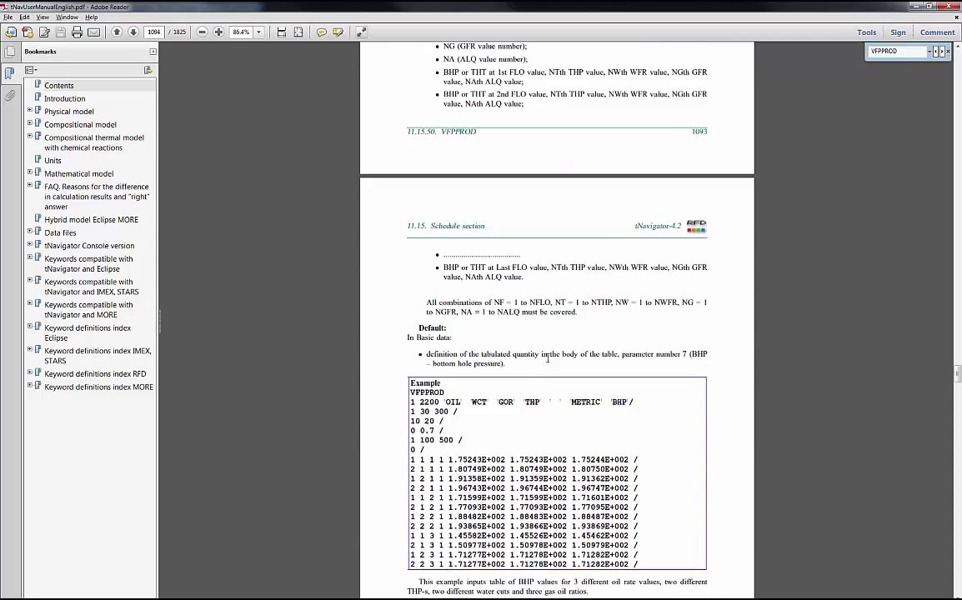
scroll(548, 359, down, 1)
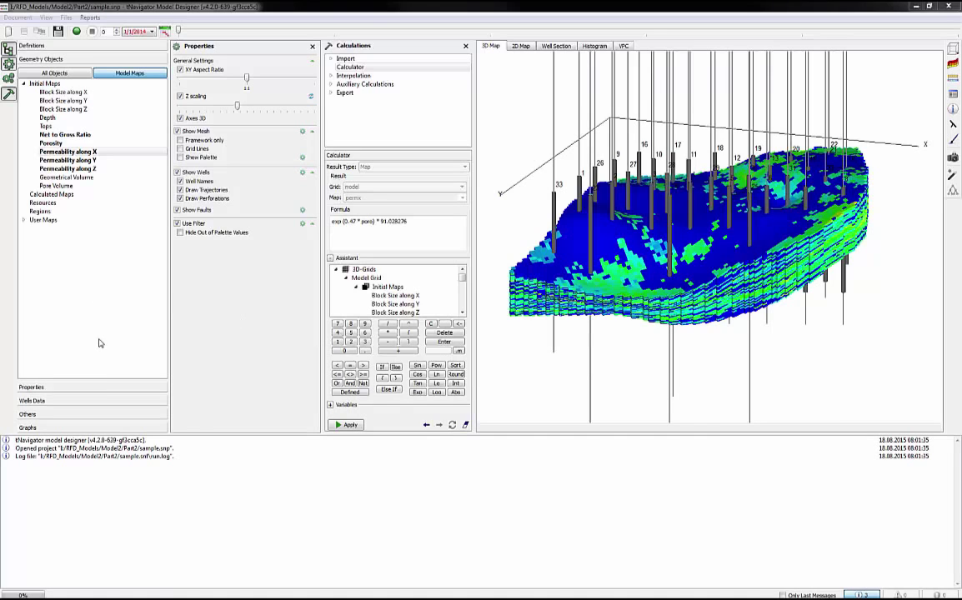
Switch to Model Designer and import the production lifting tables of the wells data from VERTWELLS.VFP
click(98, 401)
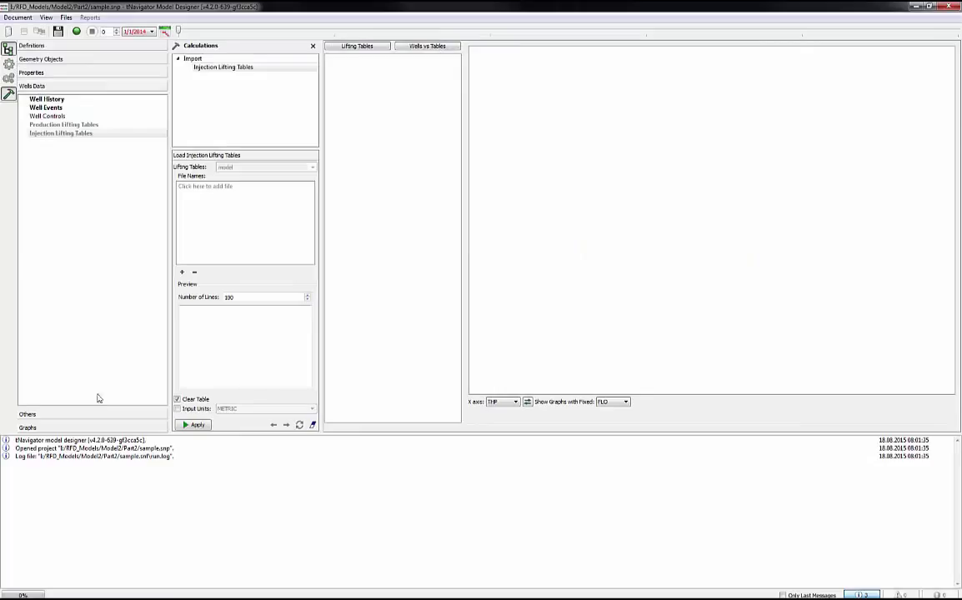
click(85, 125)
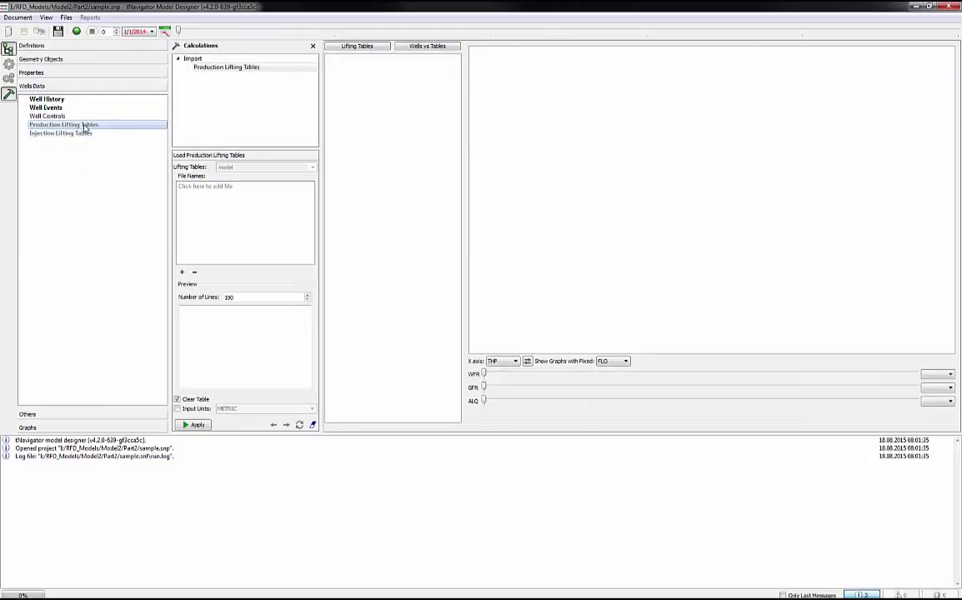
click(216, 190)
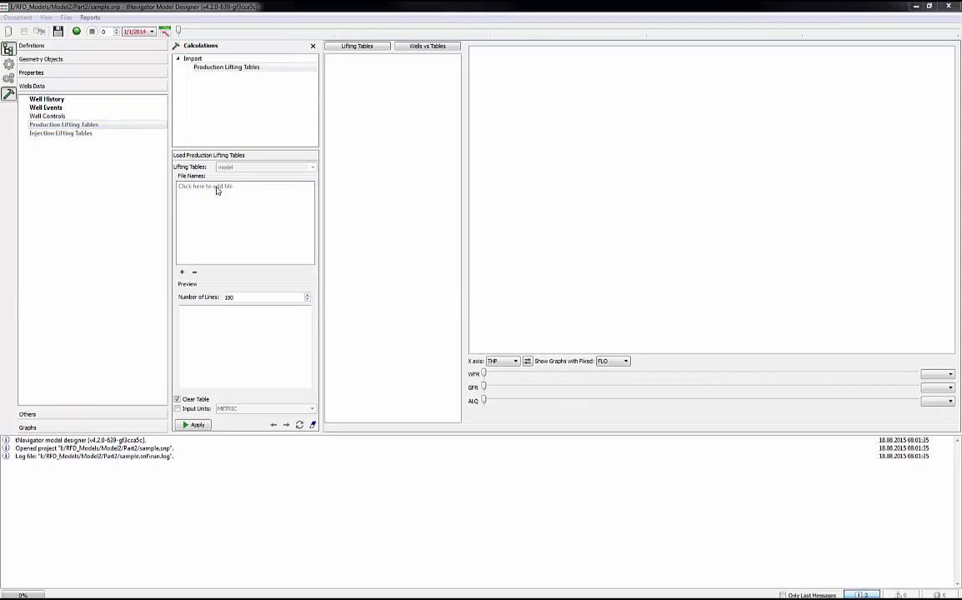
click(220, 103)
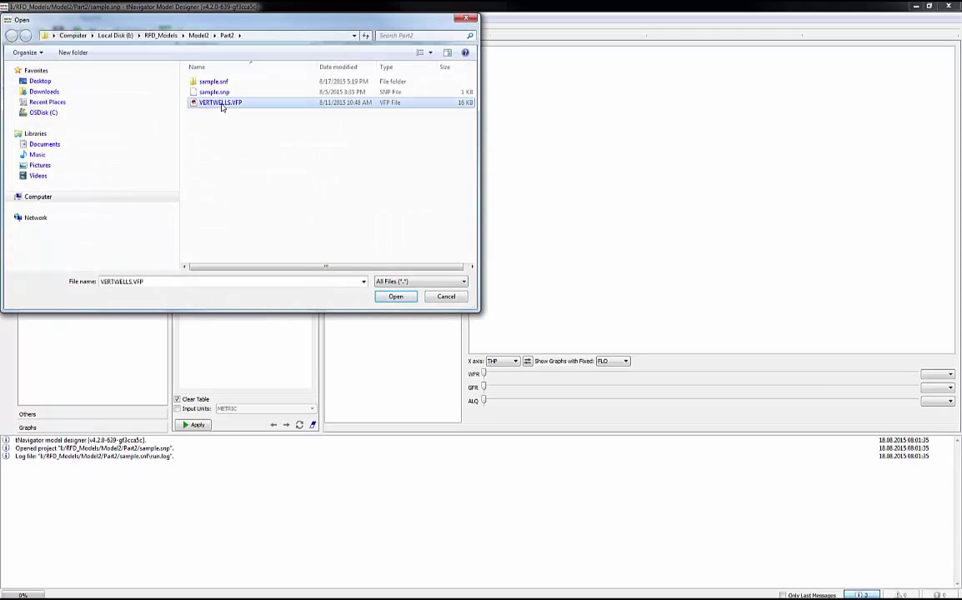
click(396, 297)
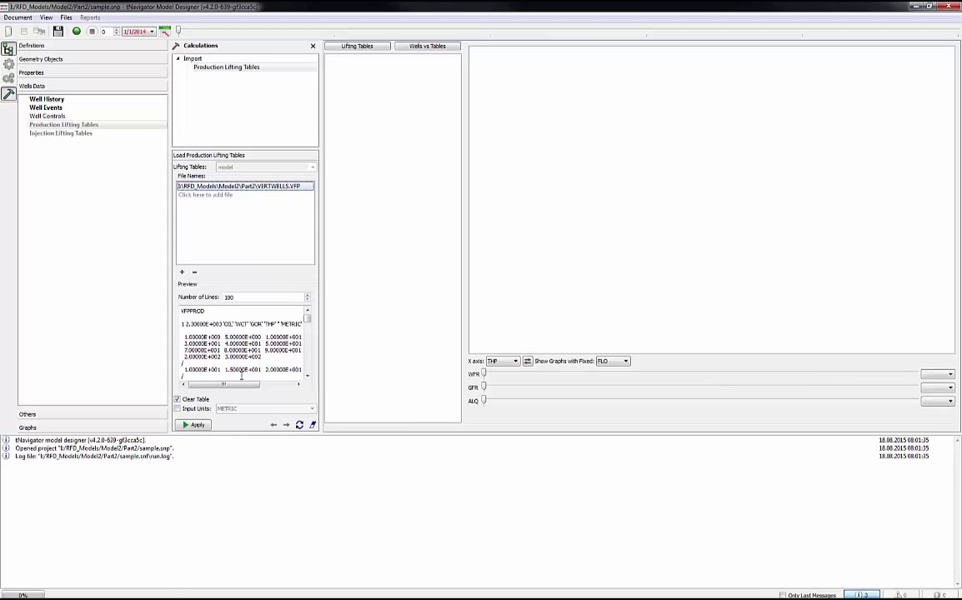
click(193, 426)
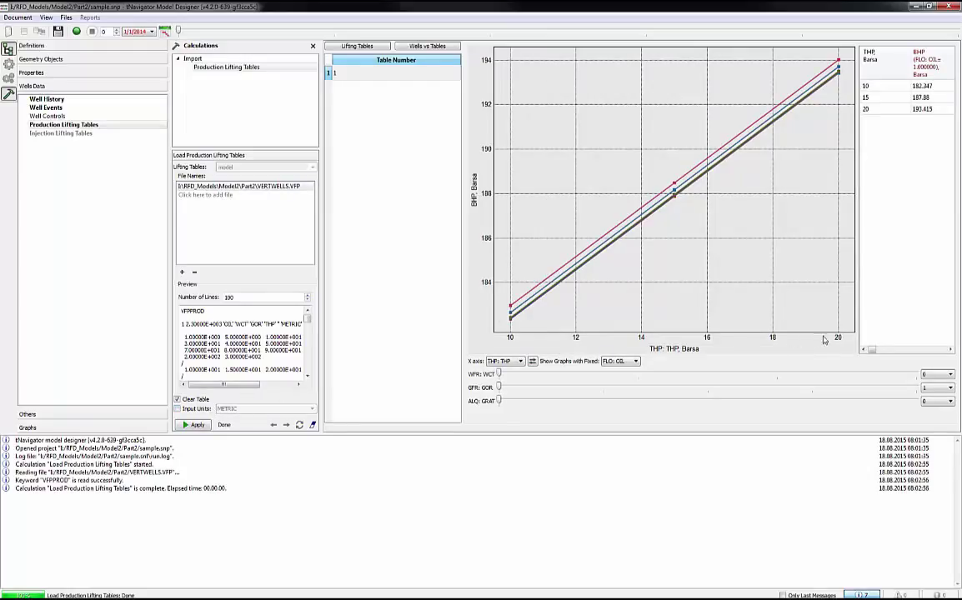
Set the lifting table graph's water cut (WCT) to 0.3 and its gas-oil ratio (GOR) to 250
click(939, 376)
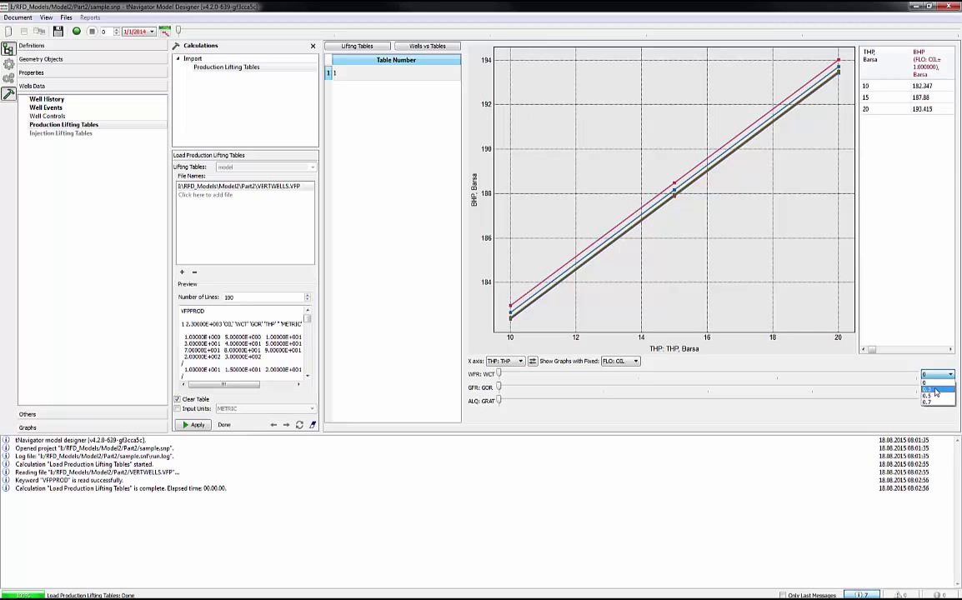
click(936, 390)
click(937, 389)
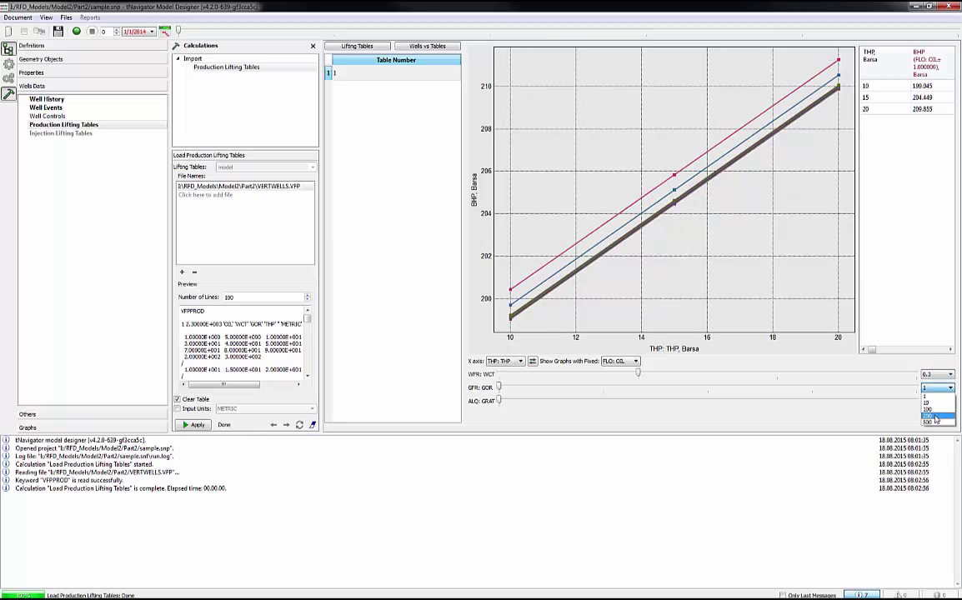
click(935, 416)
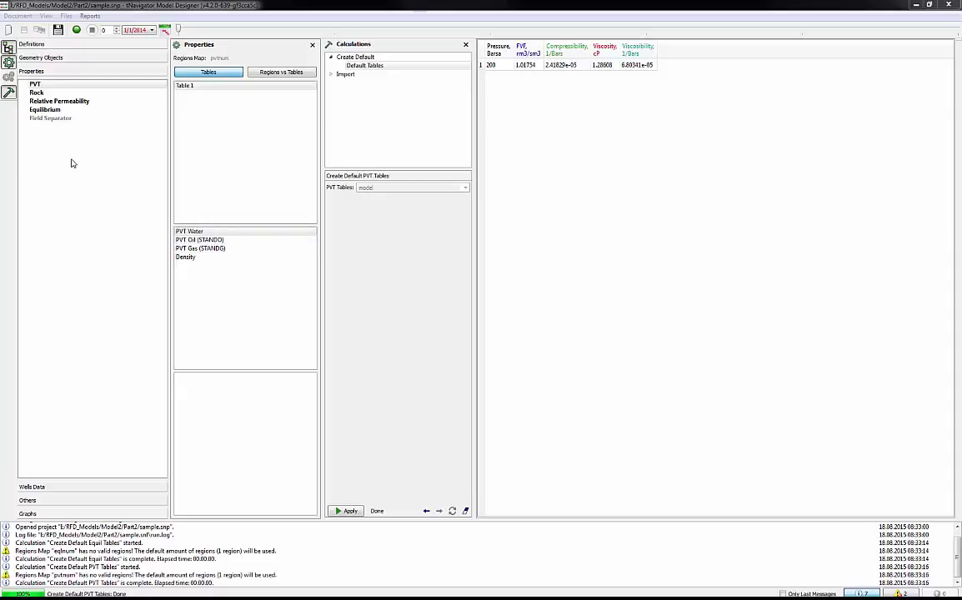
Change the model type in the fluid property definitions to Compositional and apply the change
click(47, 47)
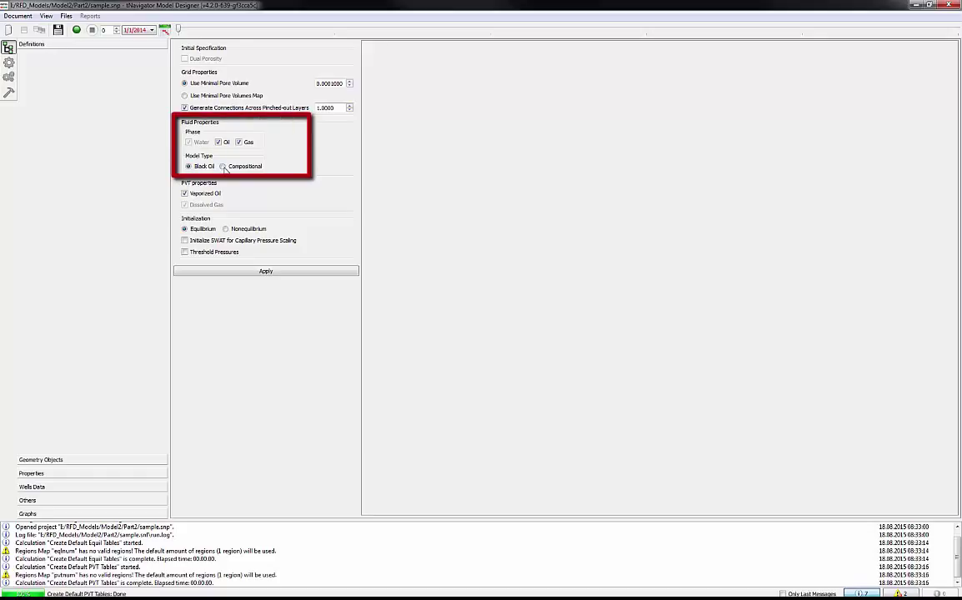
click(224, 167)
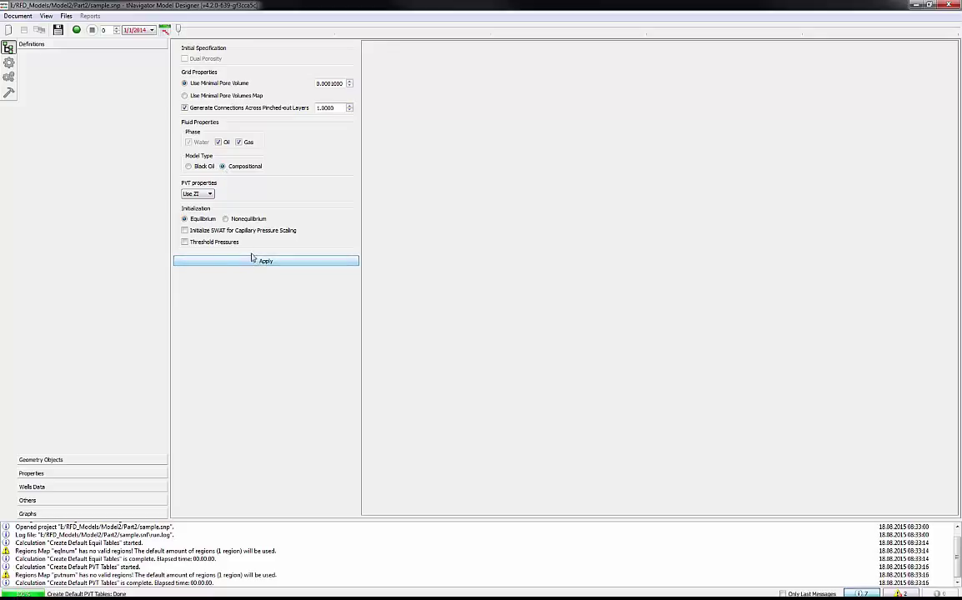
Create component properties from the default component list using N2, CO2, C1, C2, C3, IC4, NC4, IC5, NC5, C6, C7 and C8
click(89, 480)
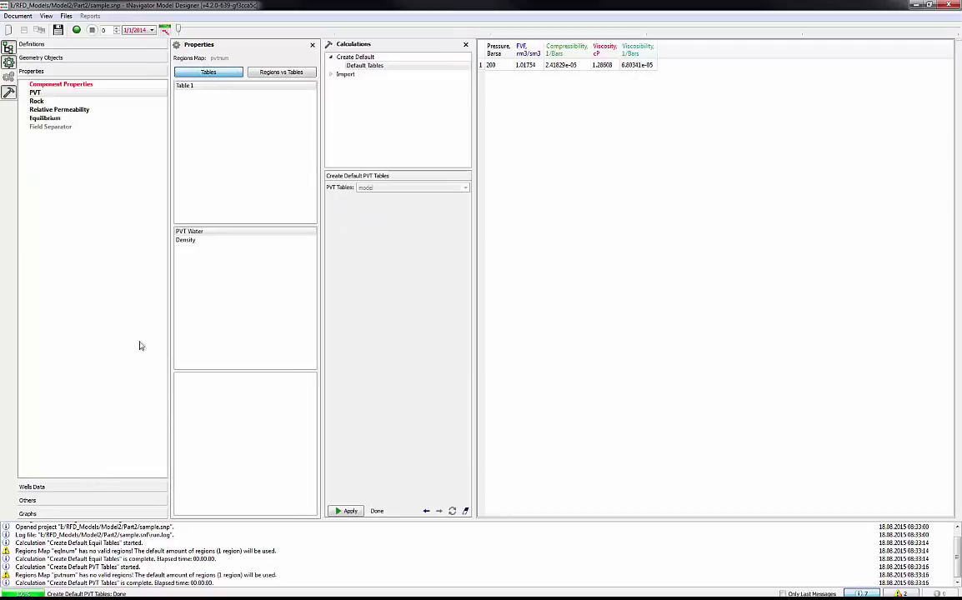
click(87, 87)
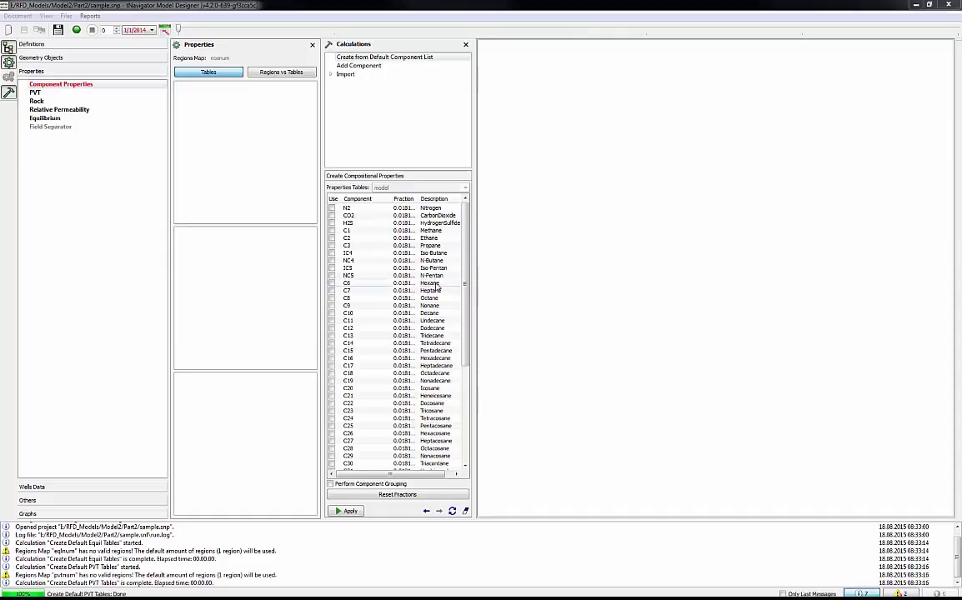
click(332, 210)
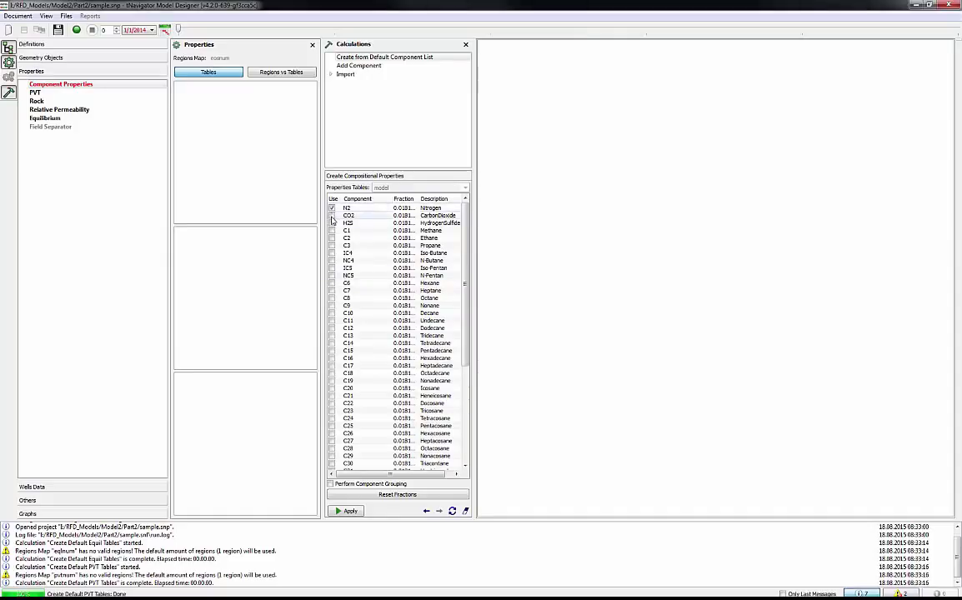
click(332, 231)
click(332, 239)
click(331, 246)
click(332, 254)
click(332, 261)
click(331, 268)
click(332, 276)
click(332, 284)
click(331, 291)
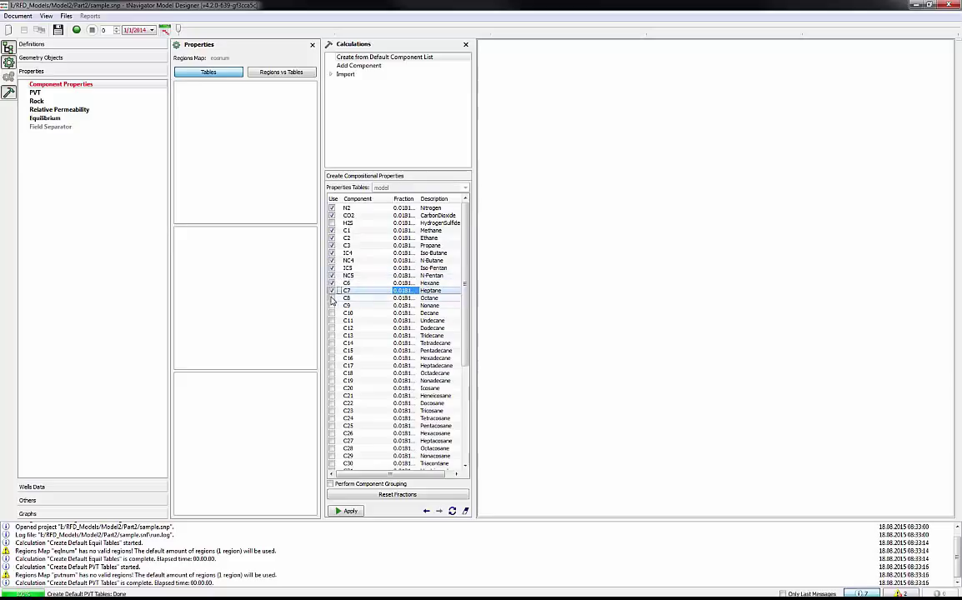
click(332, 298)
click(345, 510)
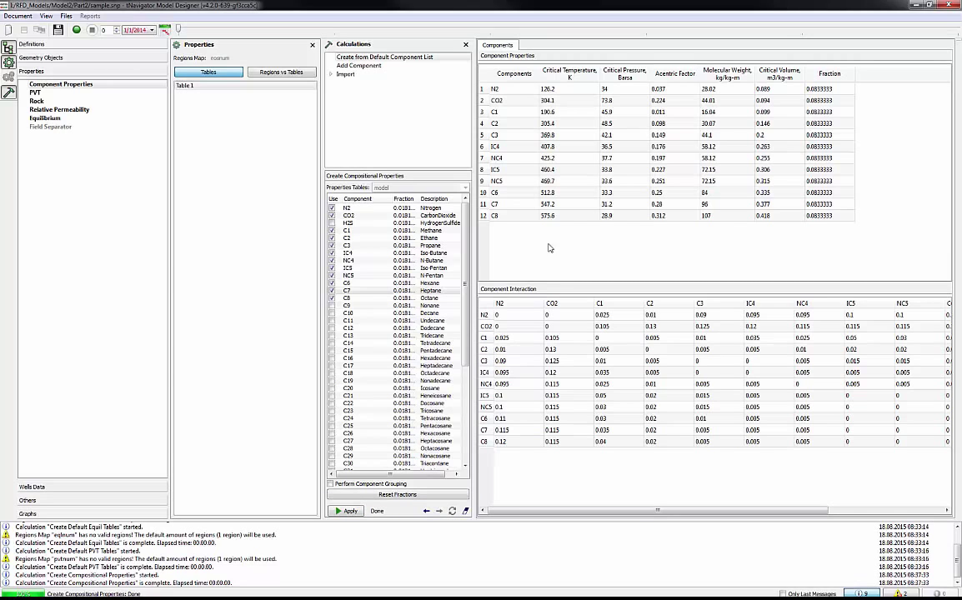
Group components IC5, NC5, C6, C7 and C8 into a single pseudo-component in the component properties table
drag(517, 171, 514, 217)
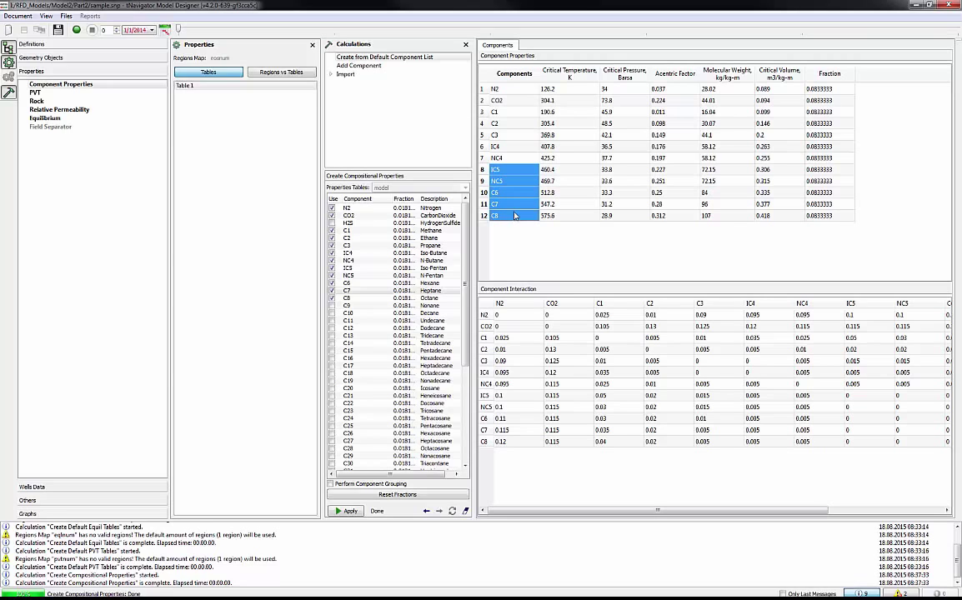
right_click(518, 174)
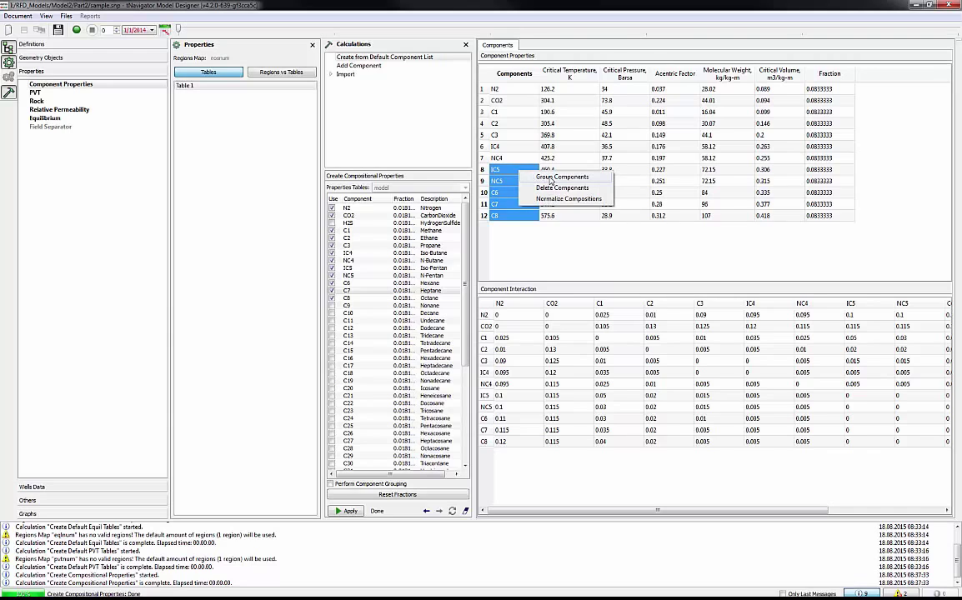
click(551, 178)
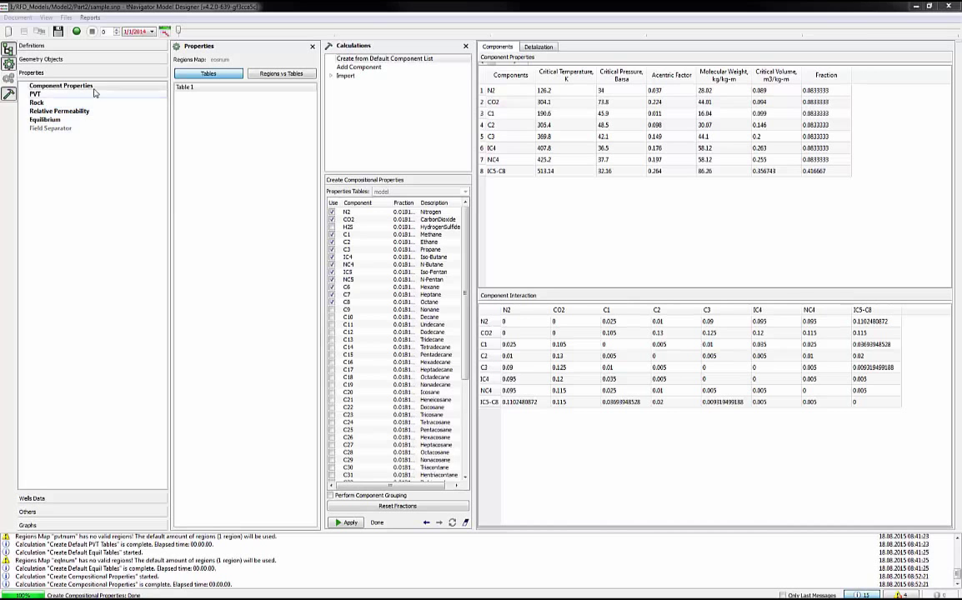
Open the well groups dialog from the geometry objects' 3D map and create a well group named Group 1 under FIELD
click(86, 62)
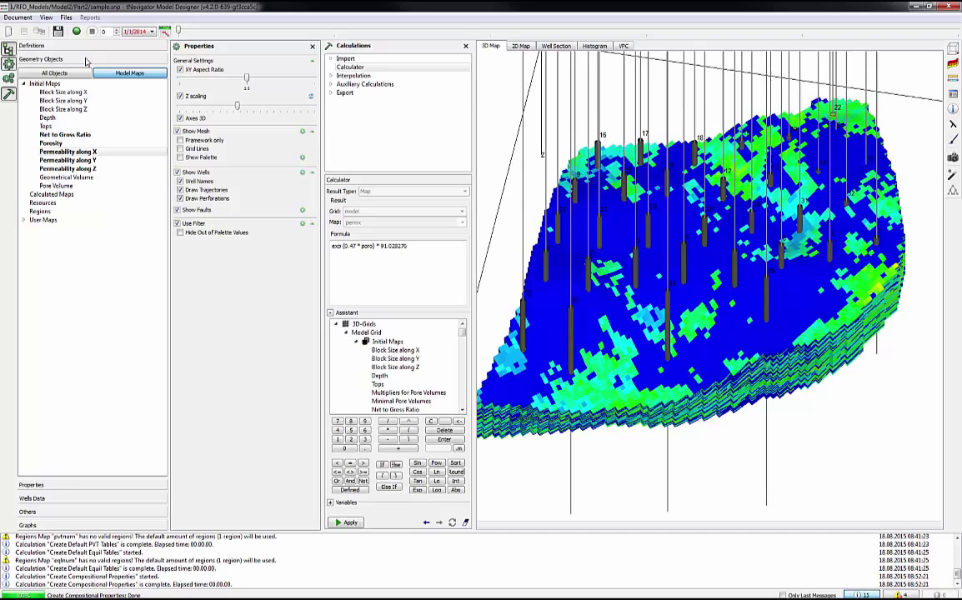
click(951, 192)
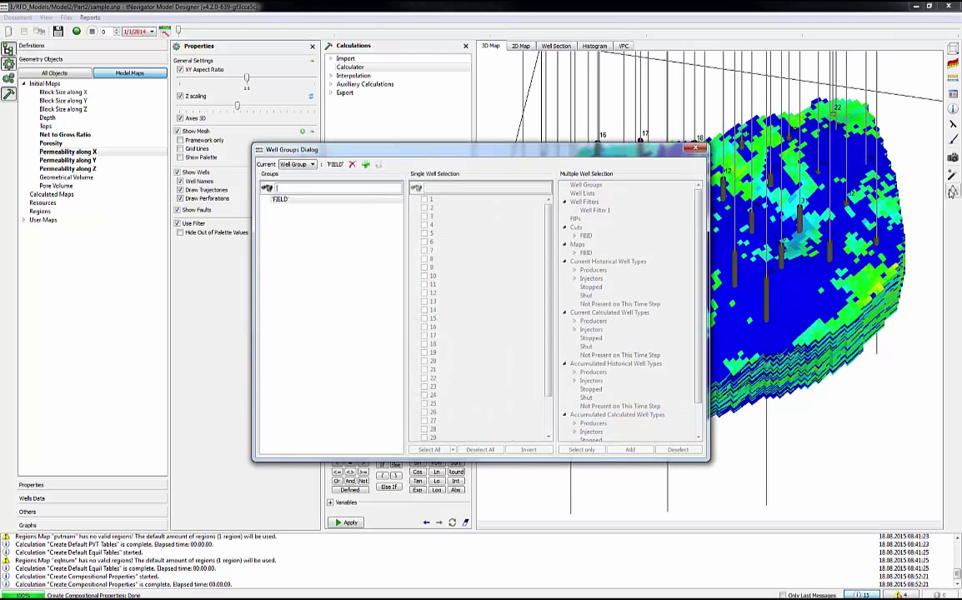
click(366, 166)
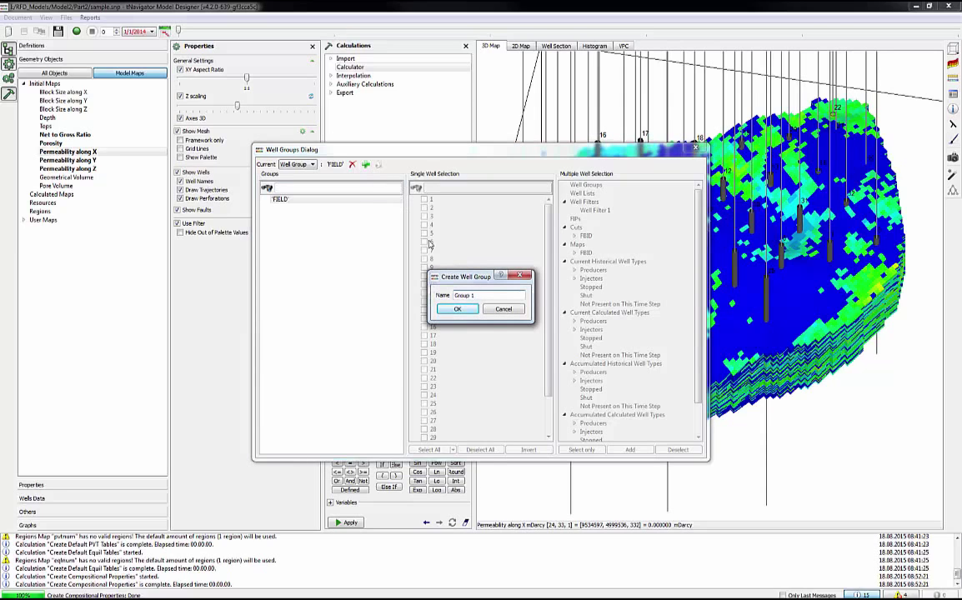
click(456, 310)
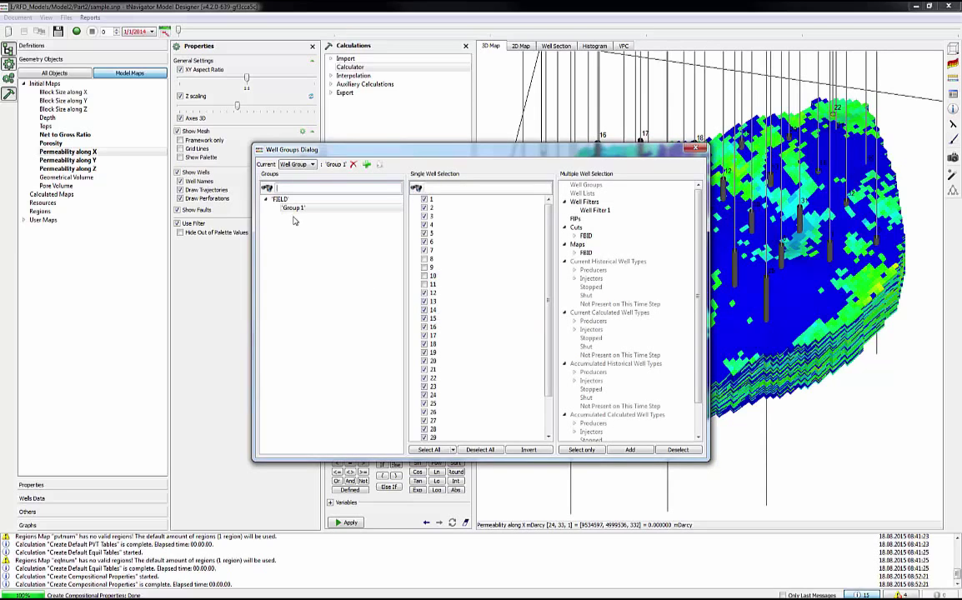
Clear the default well selection of Group 1 and assign only wells 1, 2, 3, 4 and 5 to it
click(478, 450)
click(424, 199)
click(424, 208)
click(425, 216)
click(424, 225)
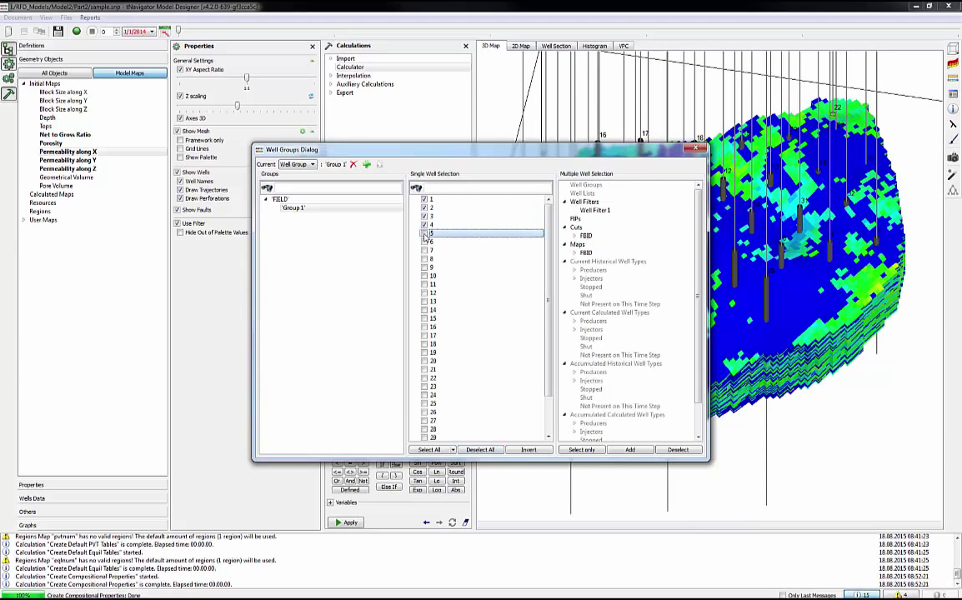
click(424, 233)
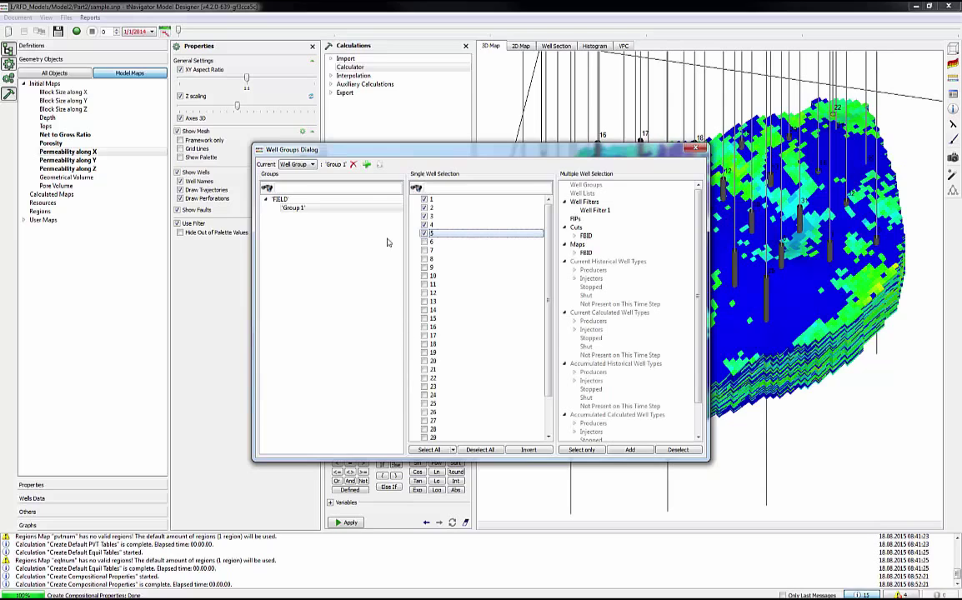
Create a well group named Group 2 under FIELD and assign wells 6, 7, 8, 9 and 10 to it
click(281, 200)
click(366, 164)
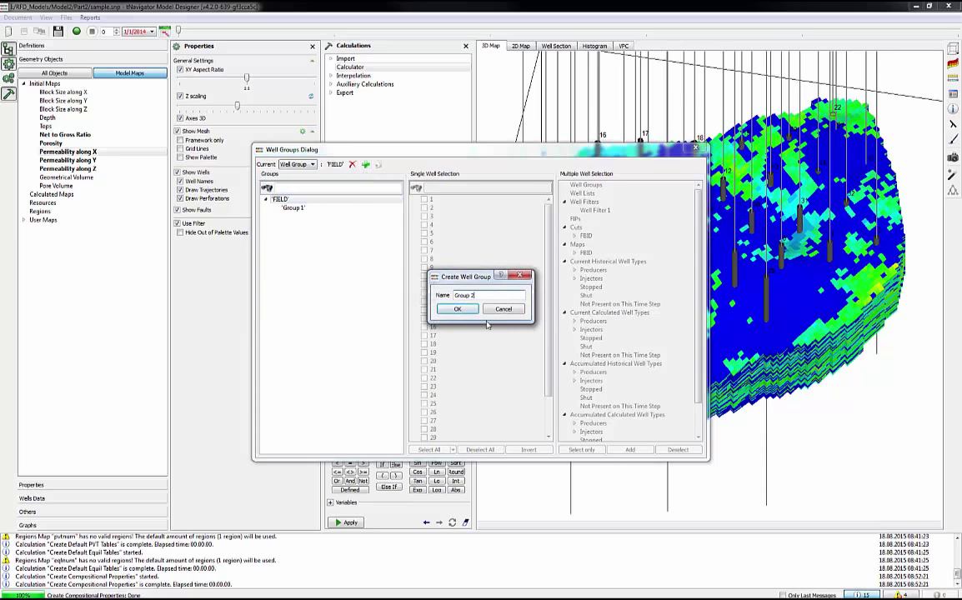
click(456, 309)
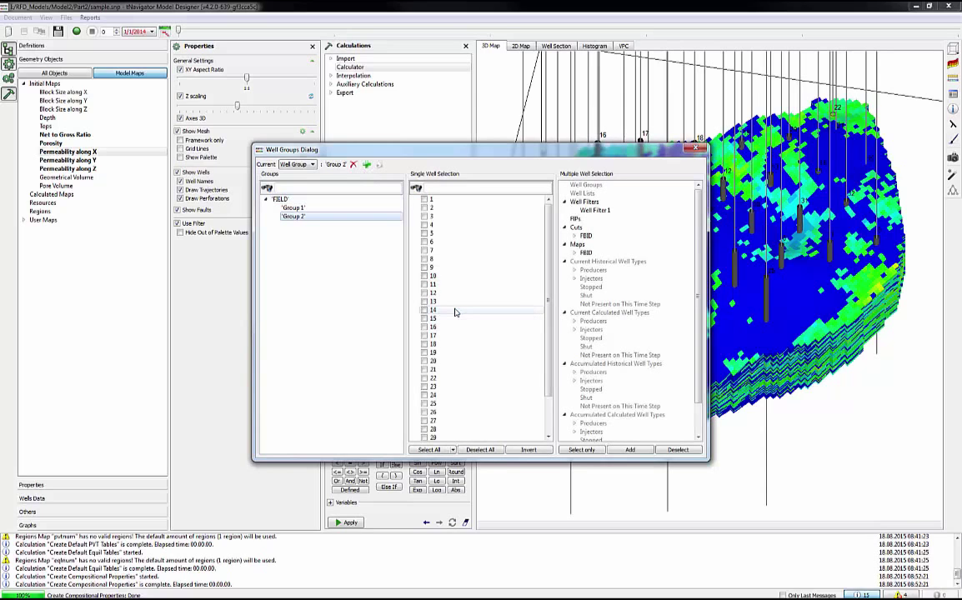
click(423, 242)
click(423, 250)
click(424, 259)
click(423, 268)
click(423, 275)
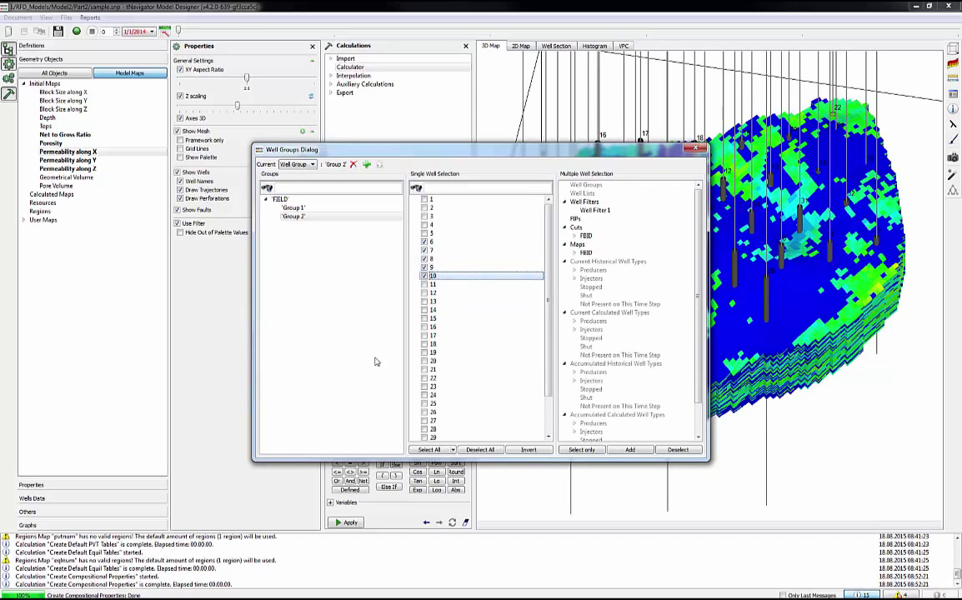
Create a subgroup named Group 1a under Group 1, add wells 14 and 15 to it, and review the group hierarchy
click(304, 209)
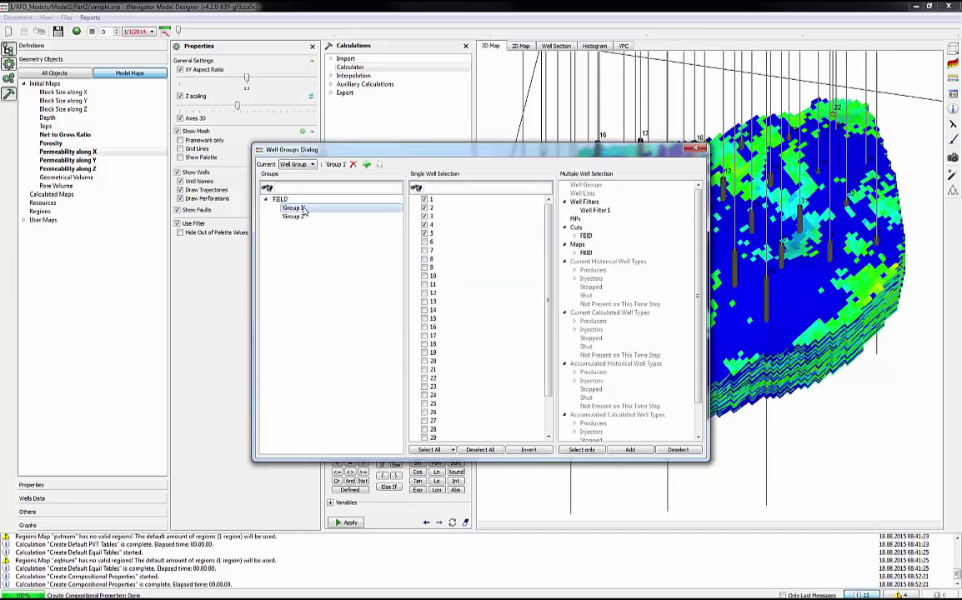
click(366, 164)
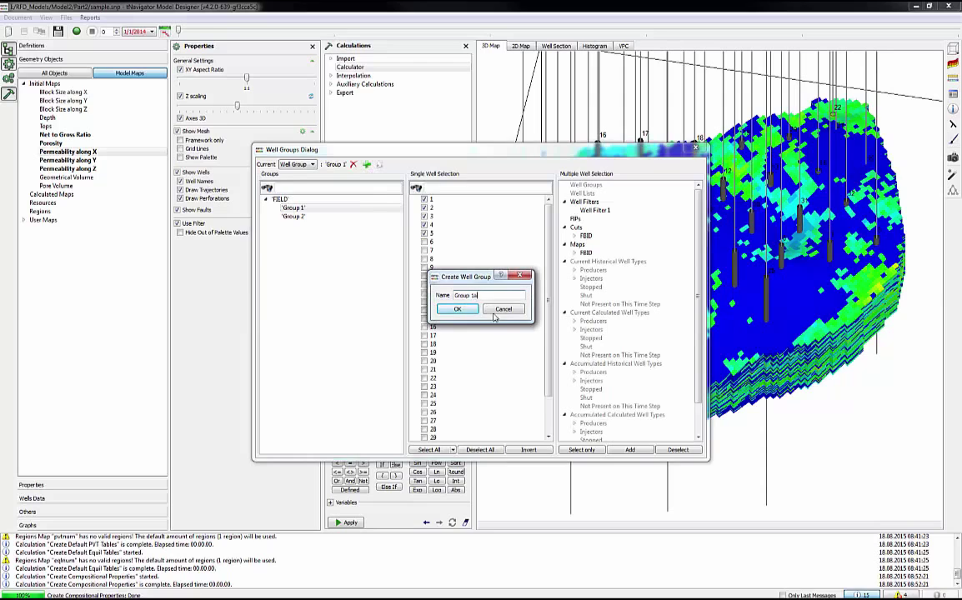
click(457, 308)
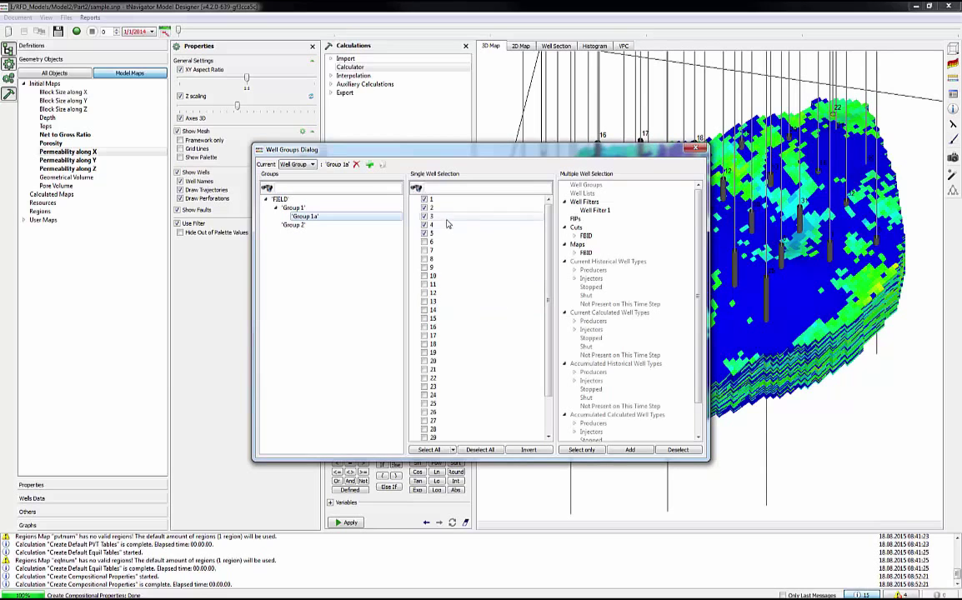
click(423, 310)
click(425, 318)
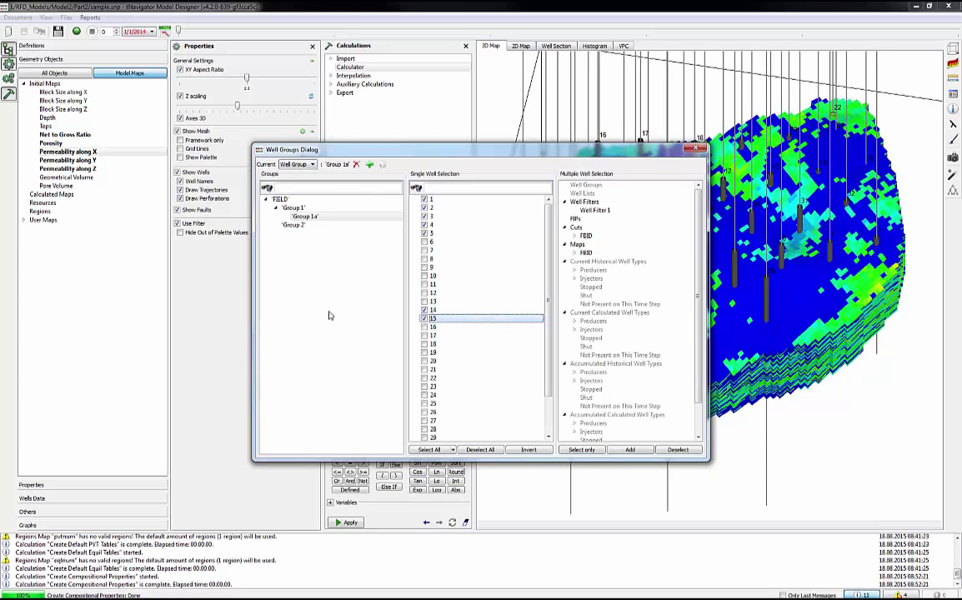
click(291, 209)
key(Down)
key(Down)
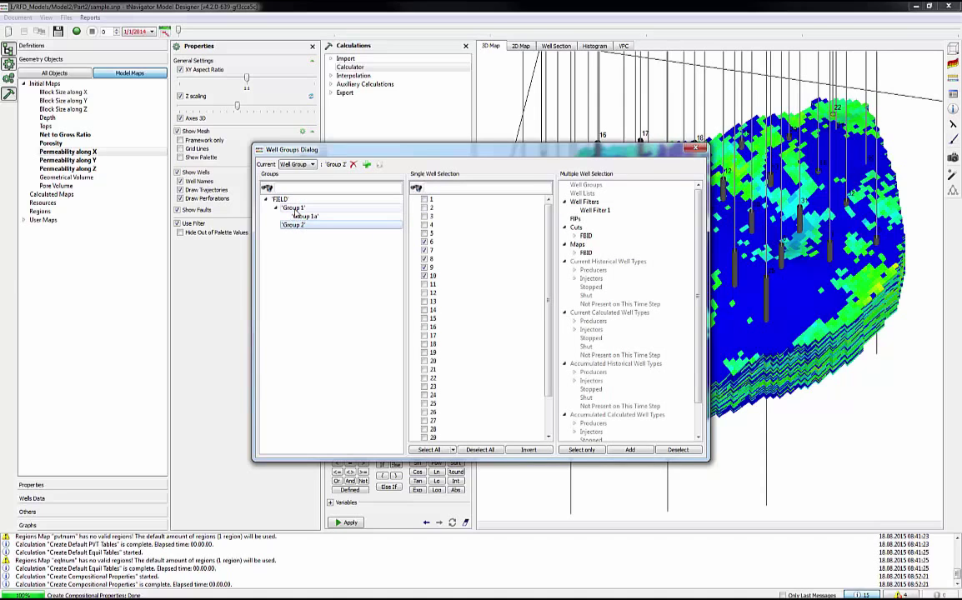
click(281, 200)
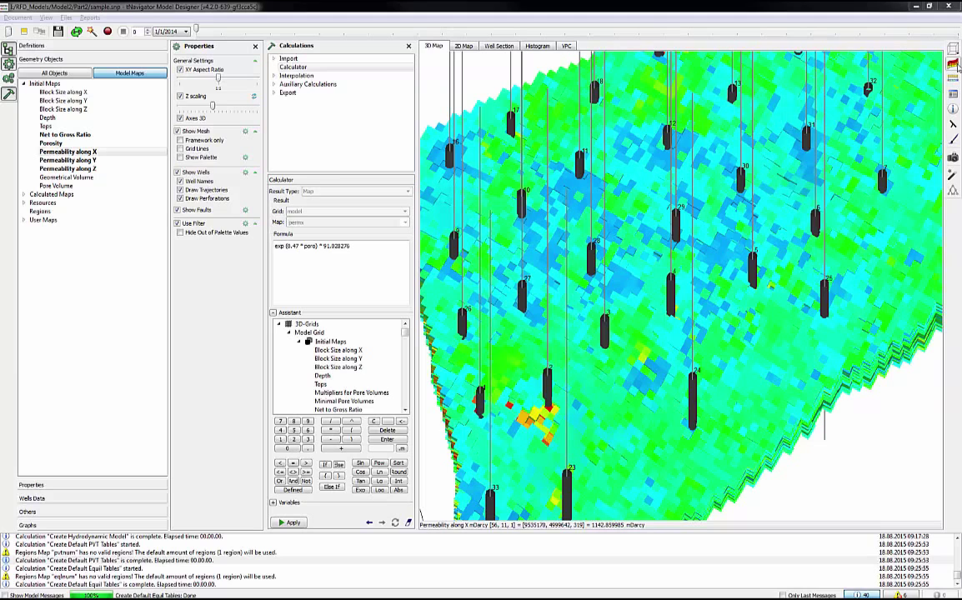
Place a vertical cross-section about 21 m long at well 28 on the 3D map and apply it
click(955, 66)
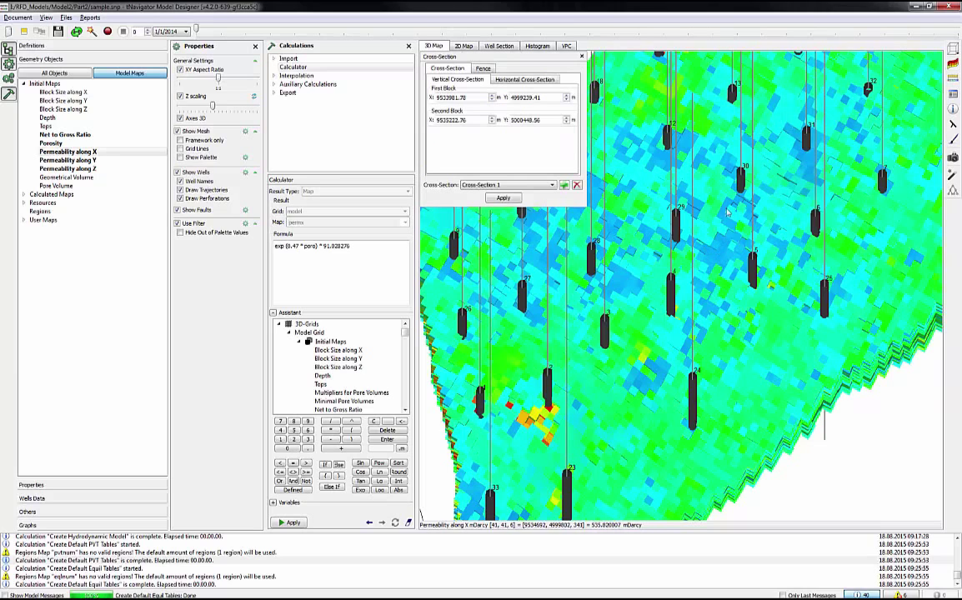
drag(730, 172, 728, 185)
scroll(727, 185, up, 6)
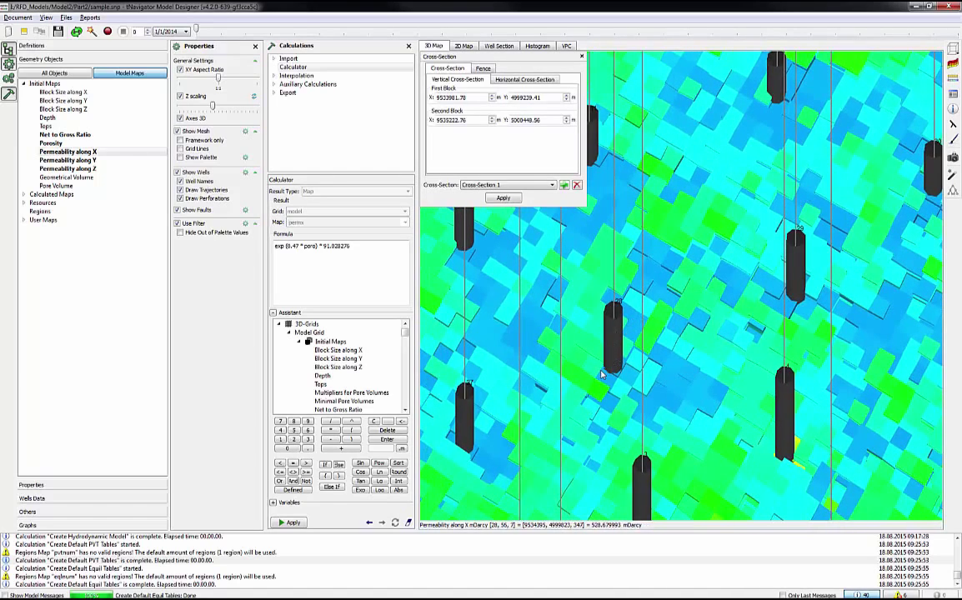
drag(617, 369, 633, 365)
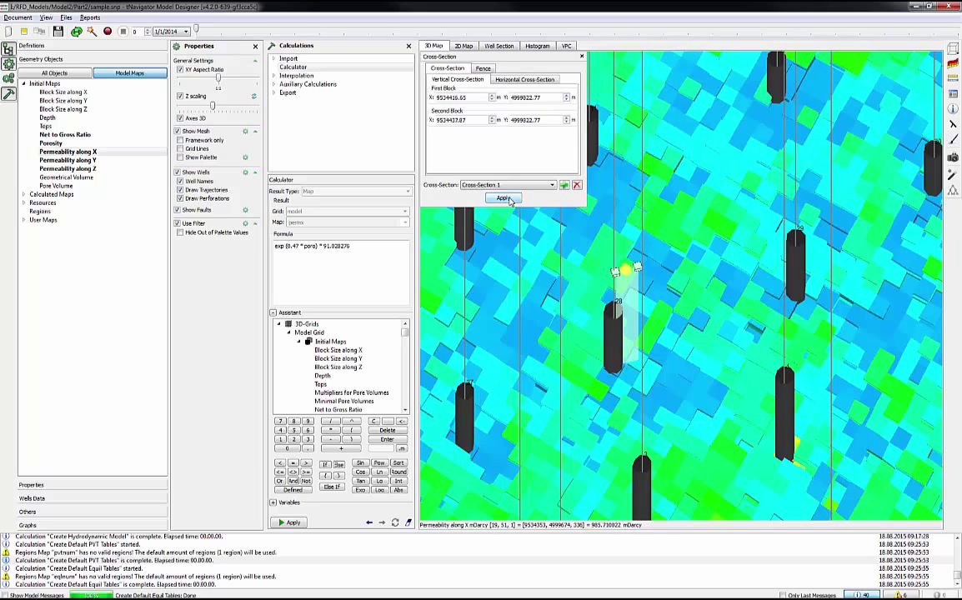
Switch the 2D map from averaged values to the Cross-Section display and examine the section through well 28
click(462, 46)
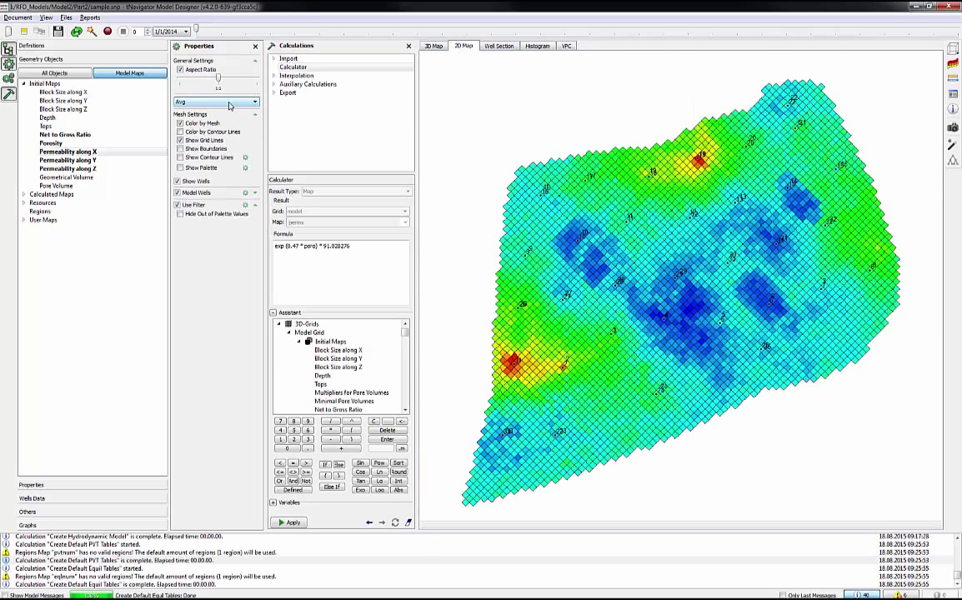
click(230, 103)
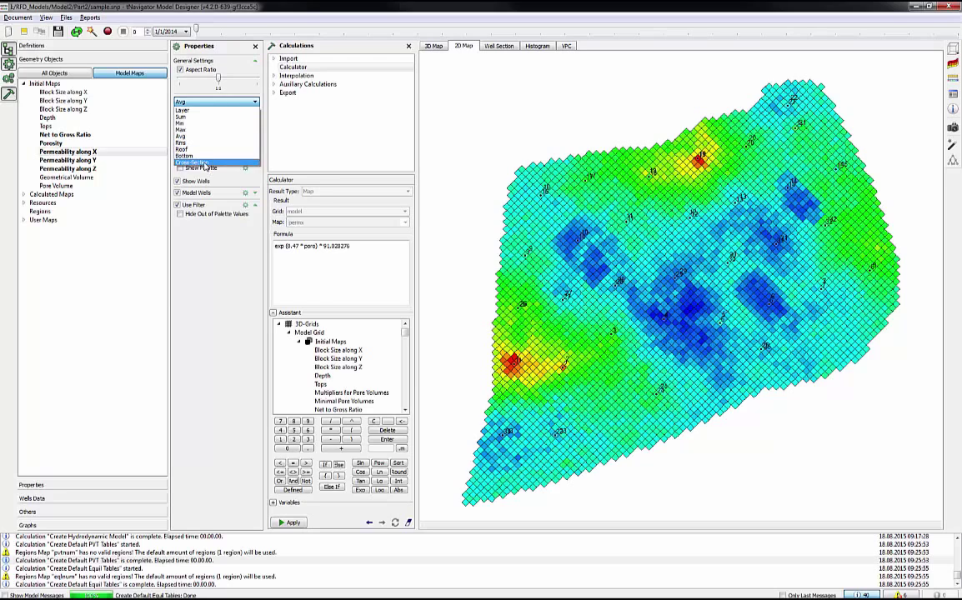
click(205, 164)
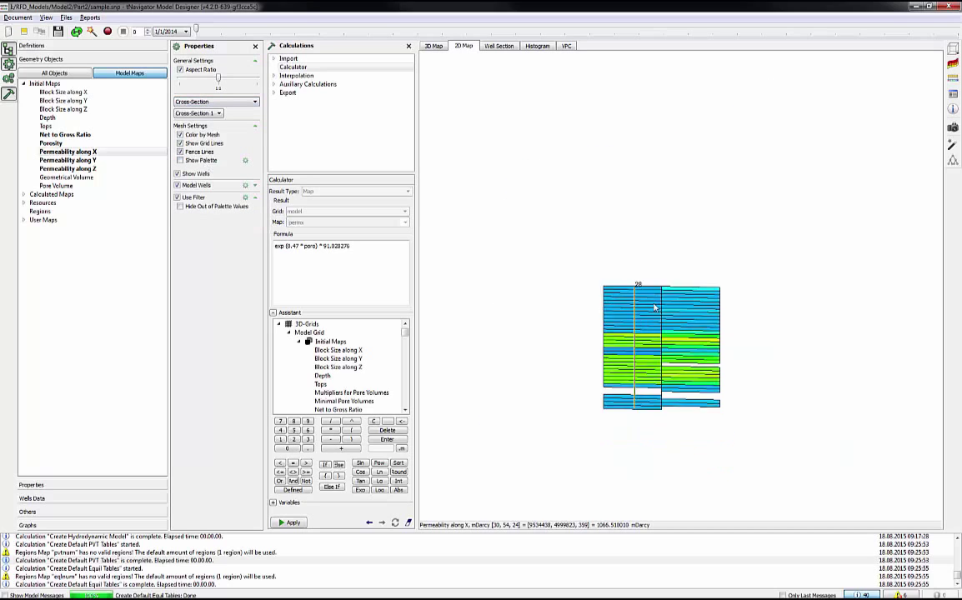
scroll(651, 294, up, 6)
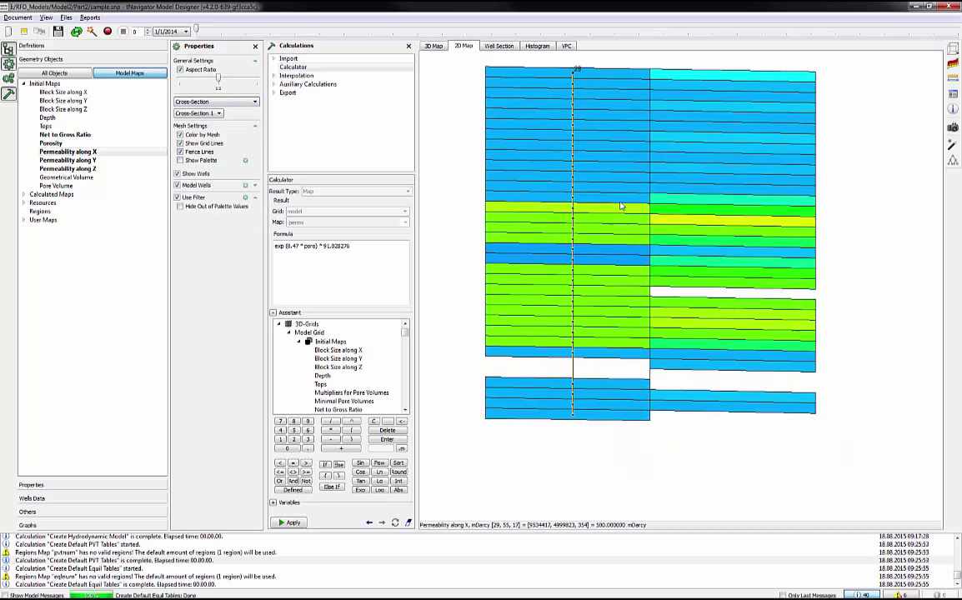
drag(625, 214, 679, 266)
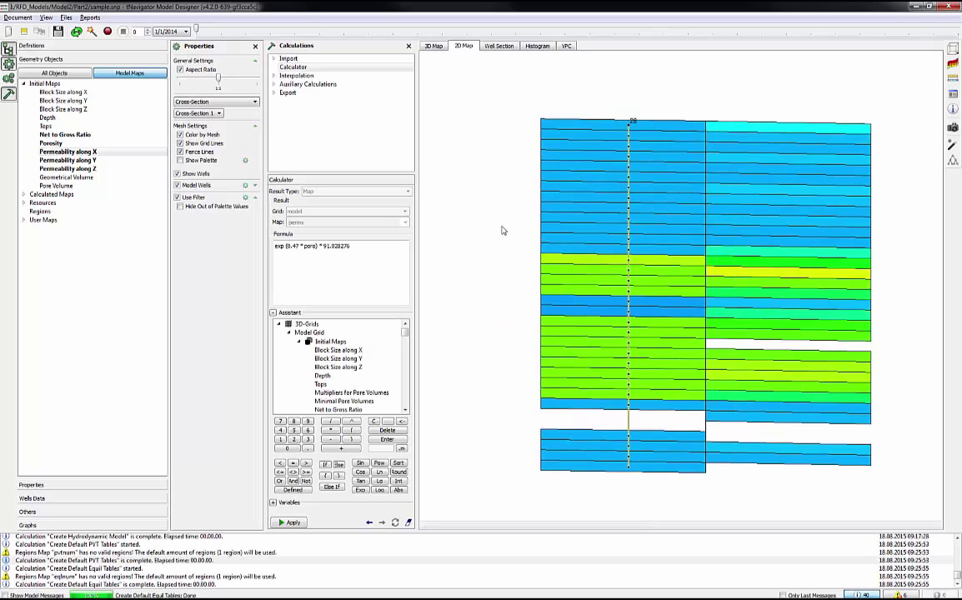
Extend Cross-Section 1 from well 28 to well 29 on the 3D map and display the whole section on the 2D map
click(430, 46)
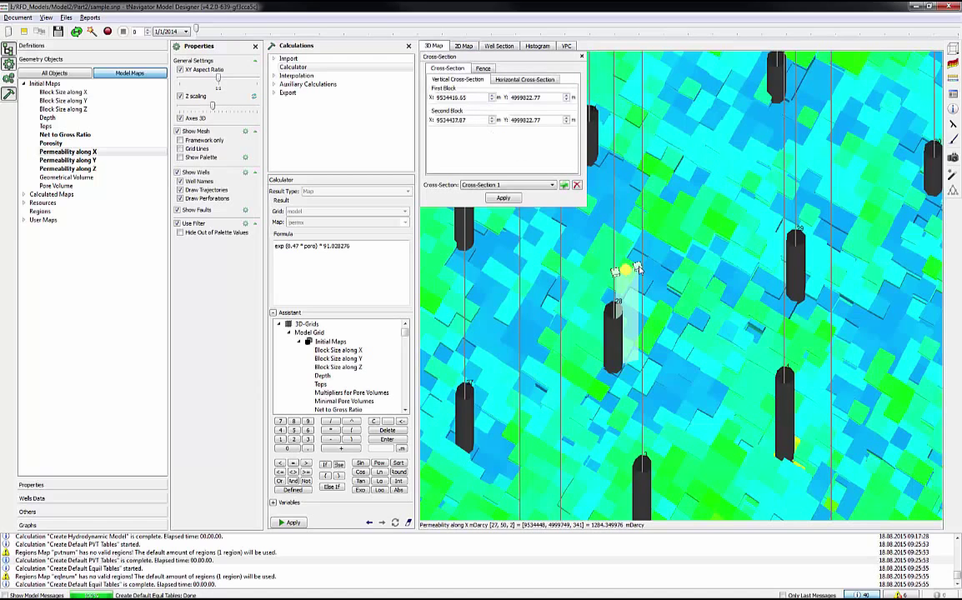
drag(638, 269, 725, 241)
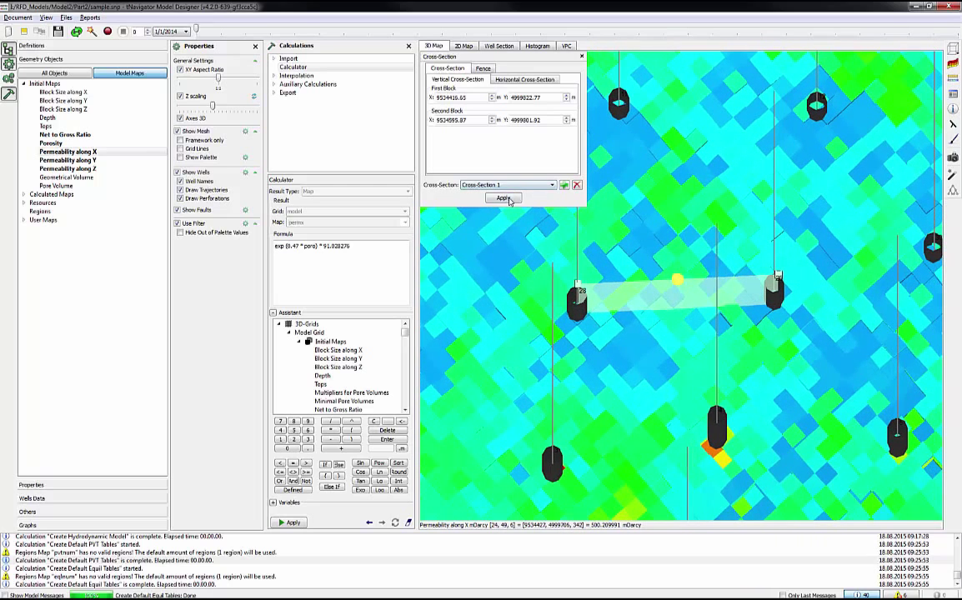
click(463, 45)
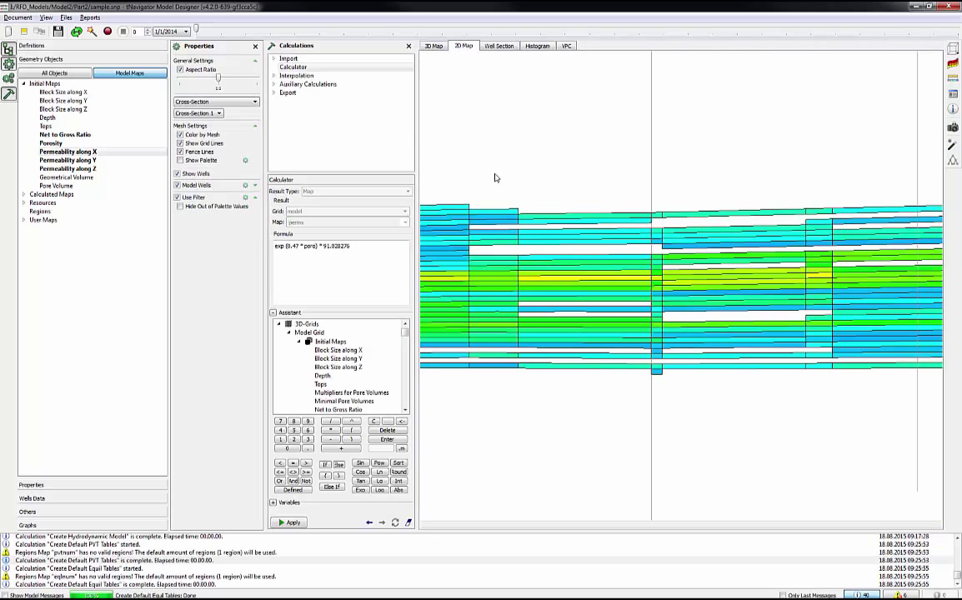
scroll(557, 274, down, 3)
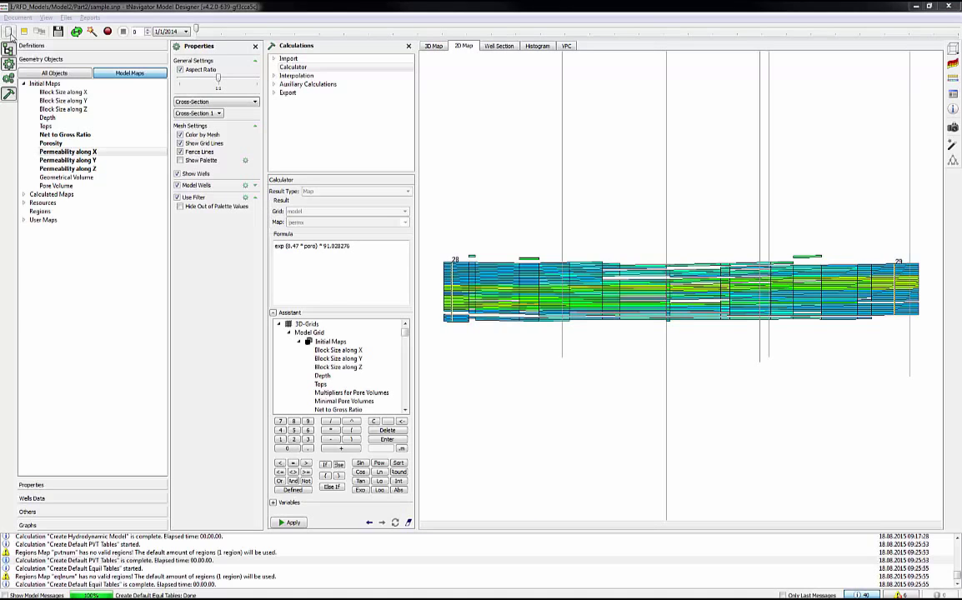
Open a second project window showing the 3D map, narrow its side panels, and resize it to sit beside the original 2D map
click(10, 32)
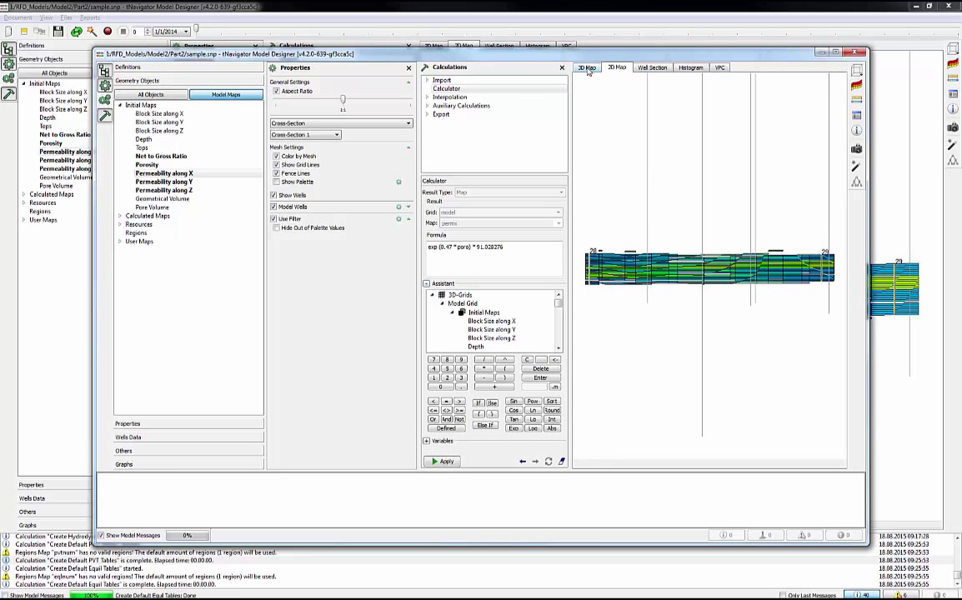
click(588, 68)
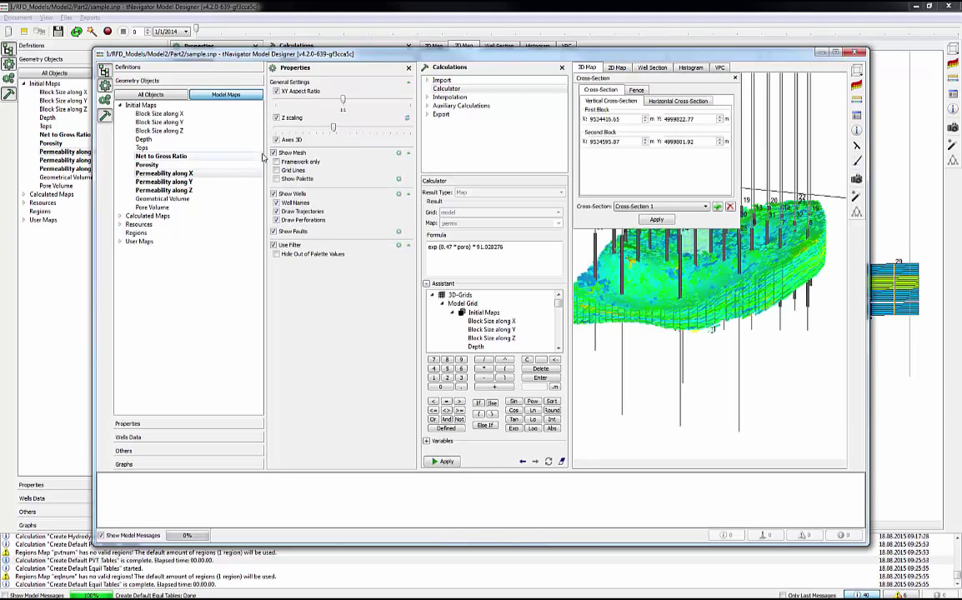
drag(265, 142, 134, 143)
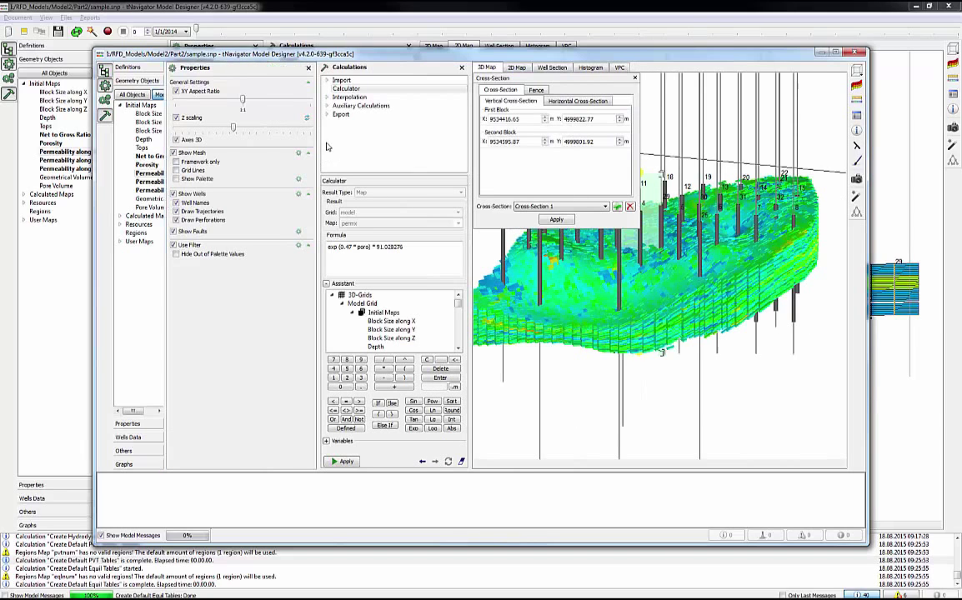
drag(318, 141, 218, 142)
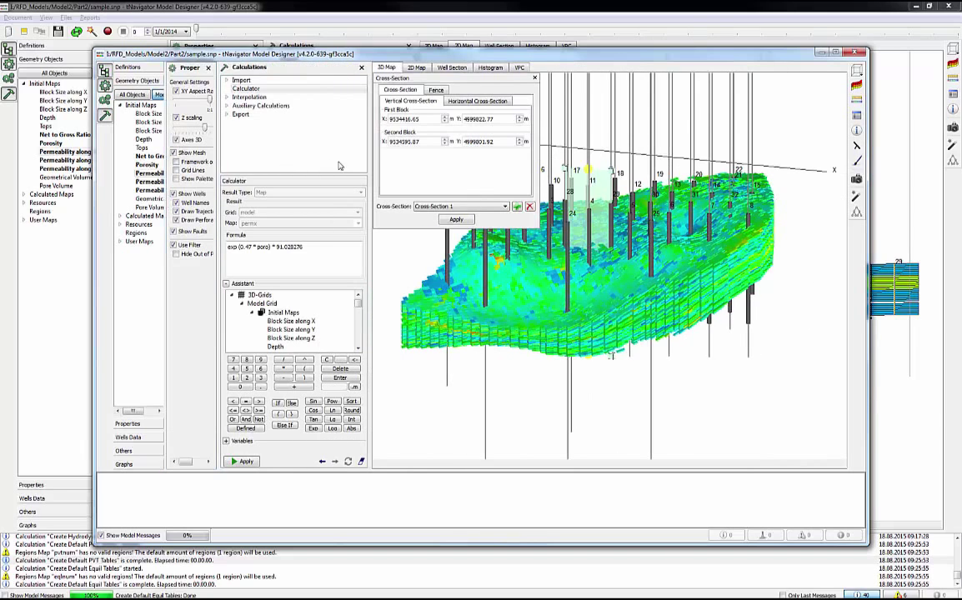
drag(369, 158, 269, 158)
drag(329, 59, 235, 18)
drag(774, 512, 402, 476)
Move Cross-Section 1 on the second window's 3D map so that it is centred on well 4
drag(289, 267, 326, 335)
scroll(305, 314, up, 8)
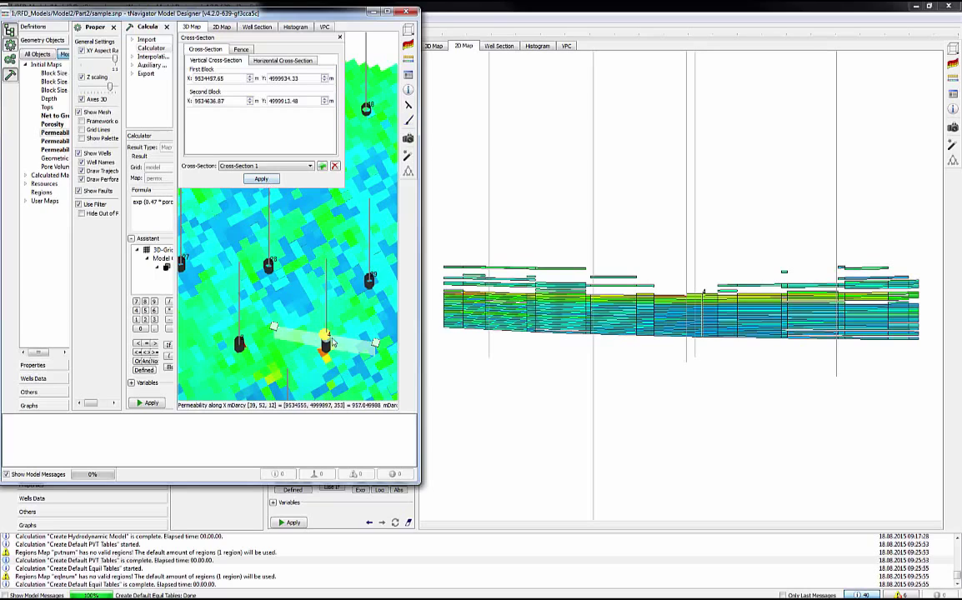
Move Cross-Section 1 to well 3 and on to wells 28 and 29, applying each position to the linked 2D map
drag(326, 339, 240, 341)
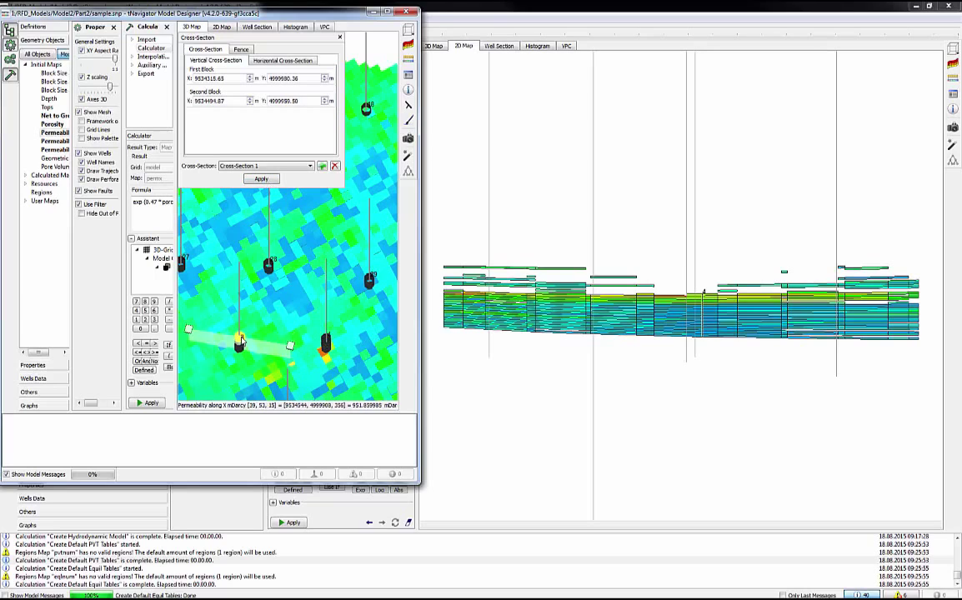
click(261, 179)
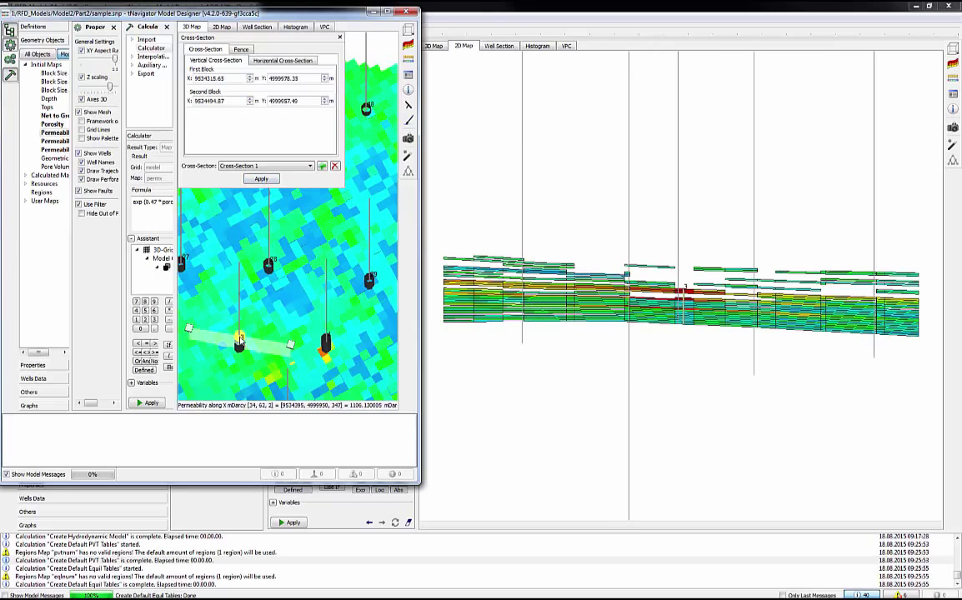
drag(243, 334, 375, 276)
click(261, 180)
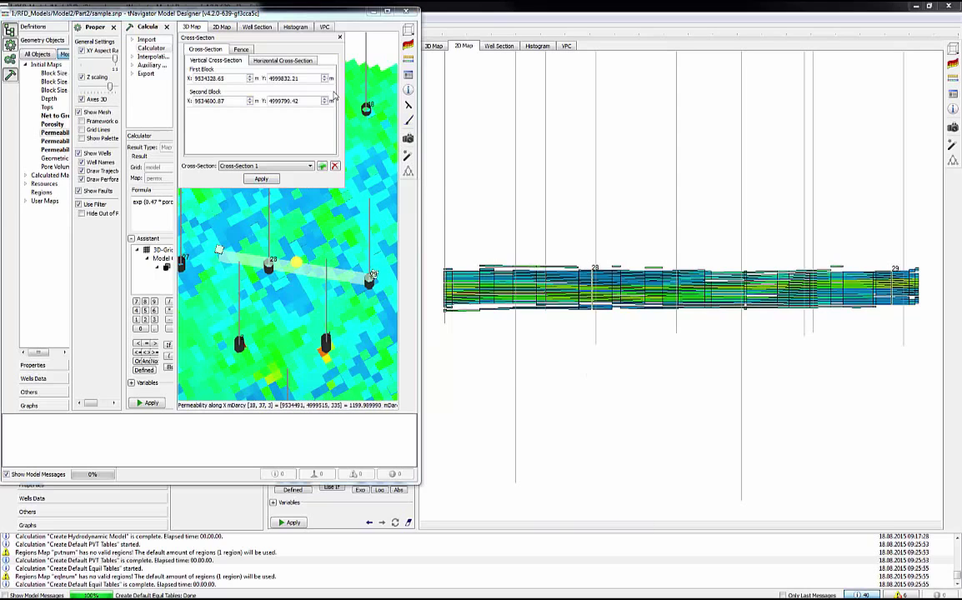
Turn Cross-Section 1 into a multi-well fence using Well Filter 1, apply it, and examine the fence section on the 2D map
click(241, 50)
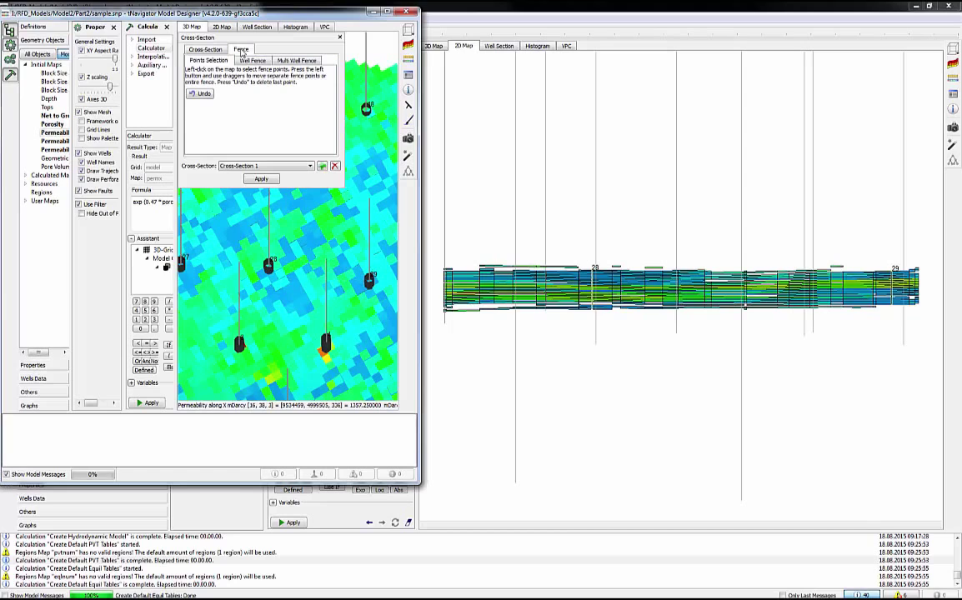
click(292, 63)
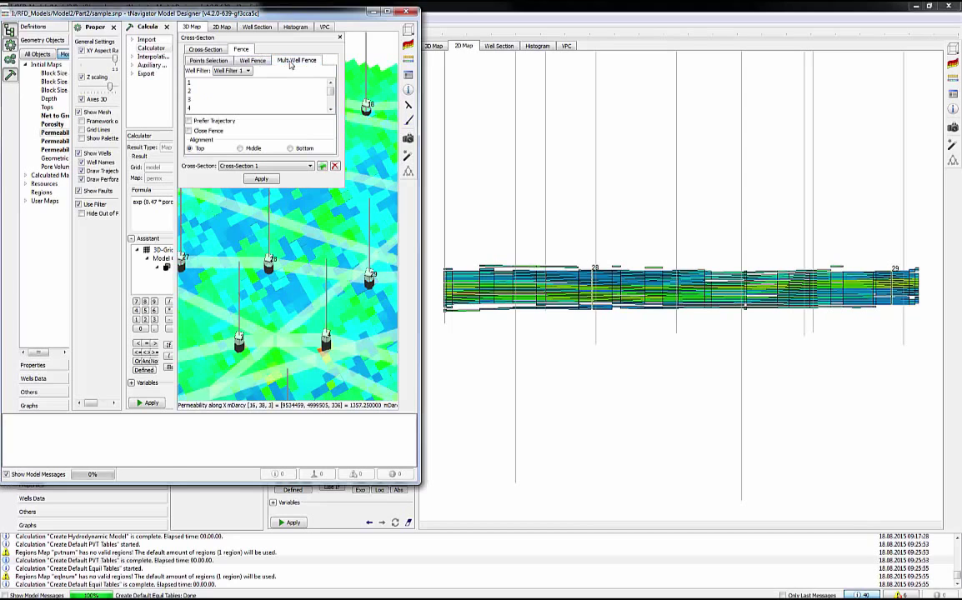
scroll(302, 258, down, 4)
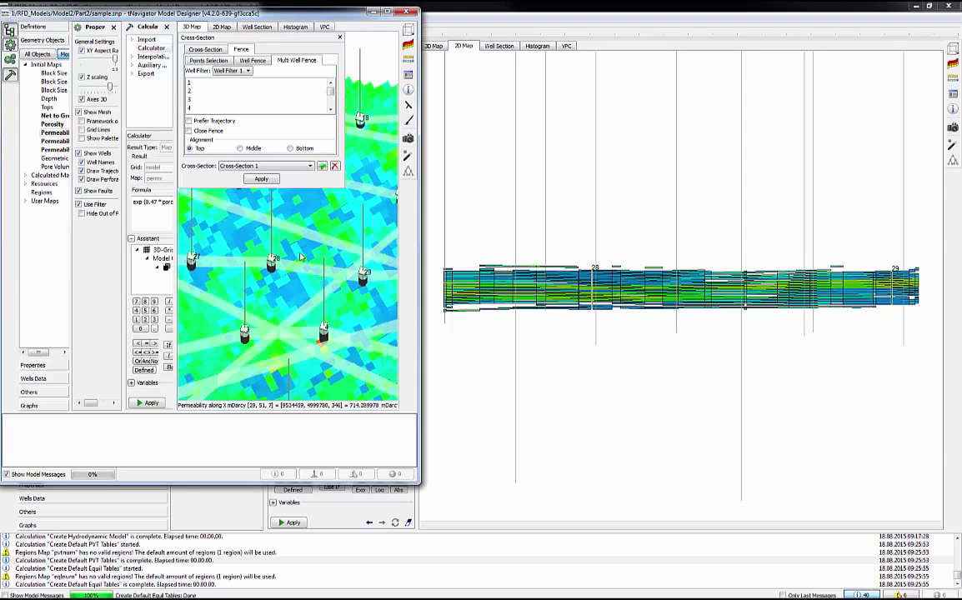
scroll(302, 259, down, 3)
drag(302, 258, 280, 251)
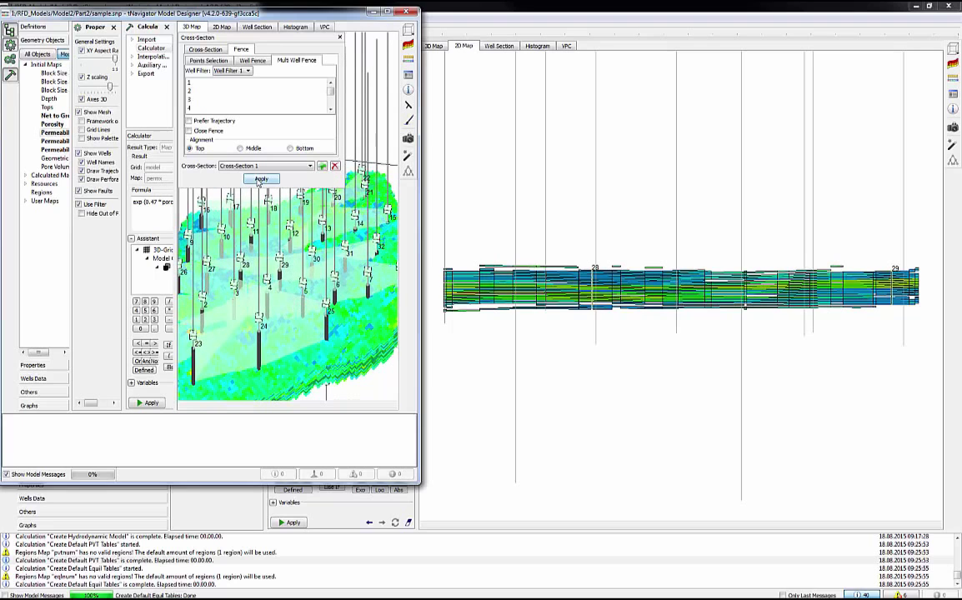
click(259, 180)
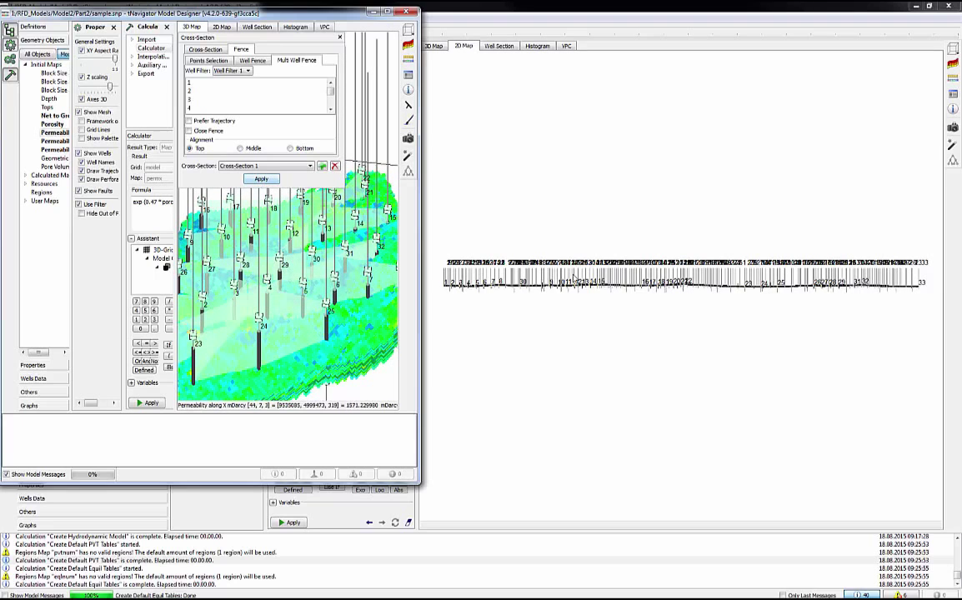
scroll(572, 276, up, 5)
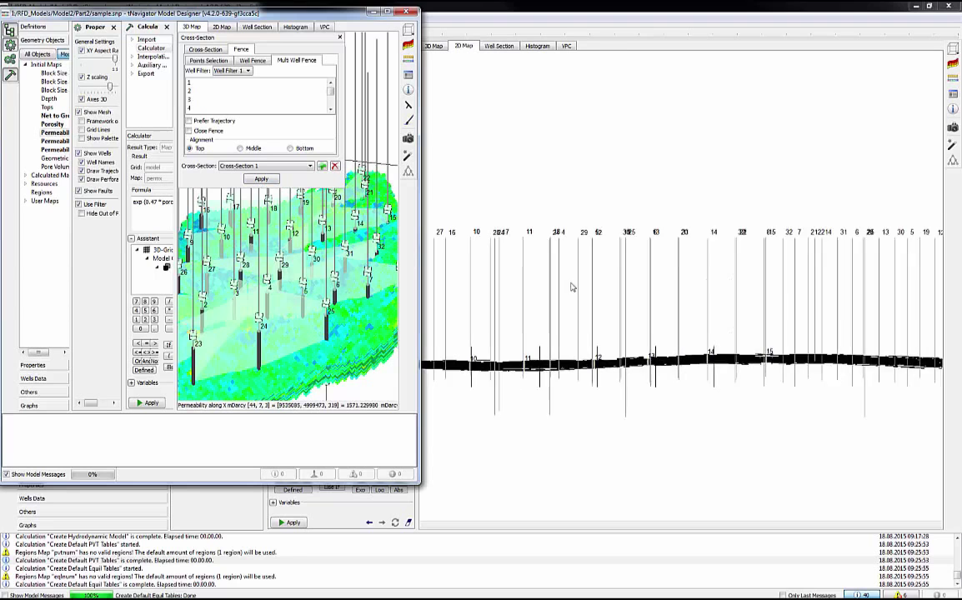
drag(680, 413, 623, 260)
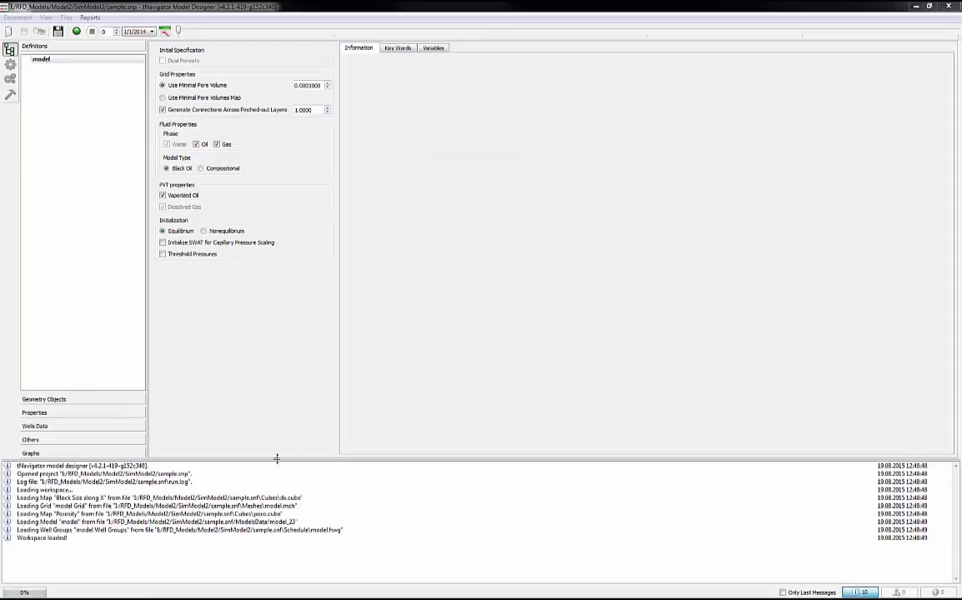
Display the Permeability along X map of the SimModel2 project on the 2D map with Avg values
click(65, 400)
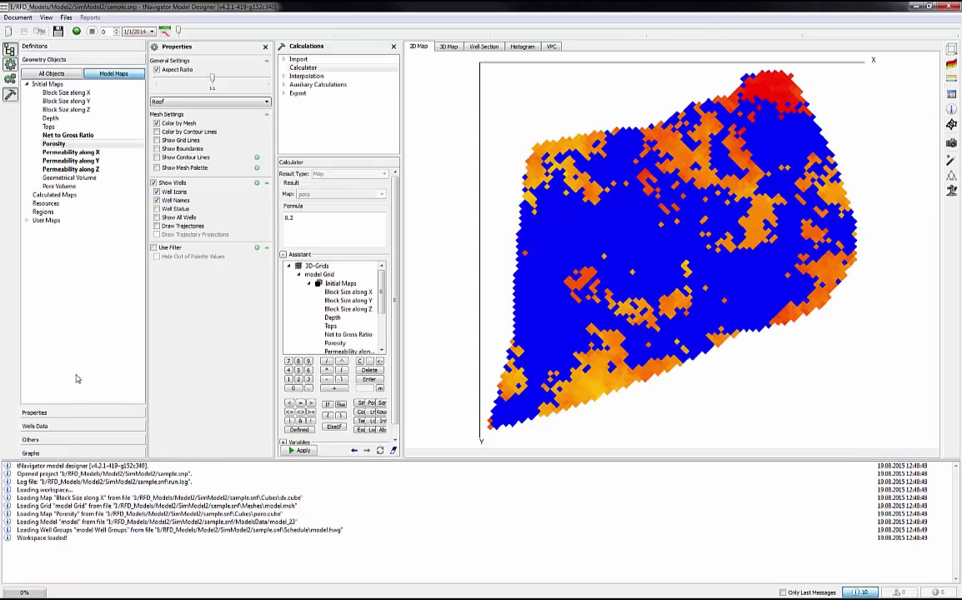
click(88, 153)
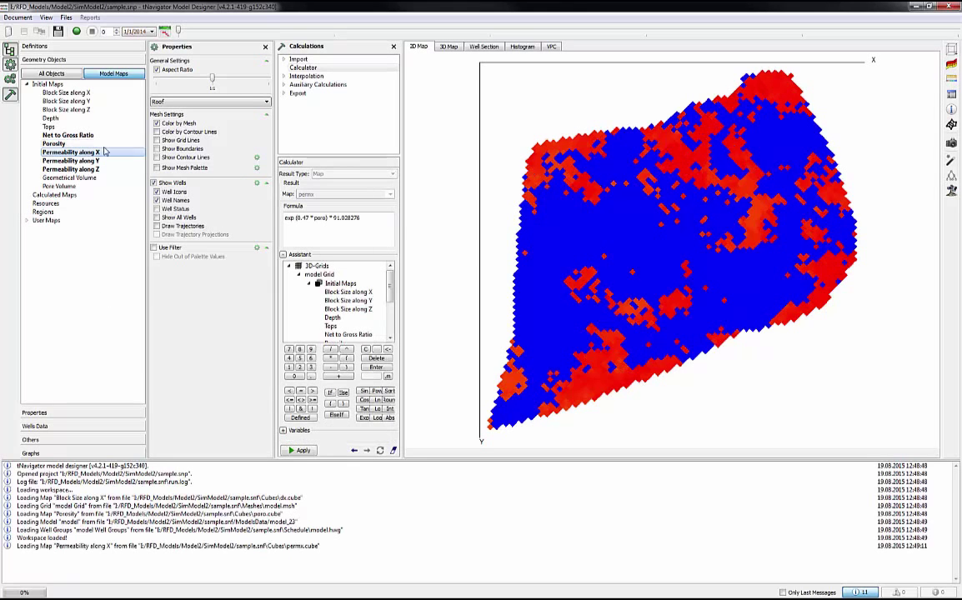
click(162, 101)
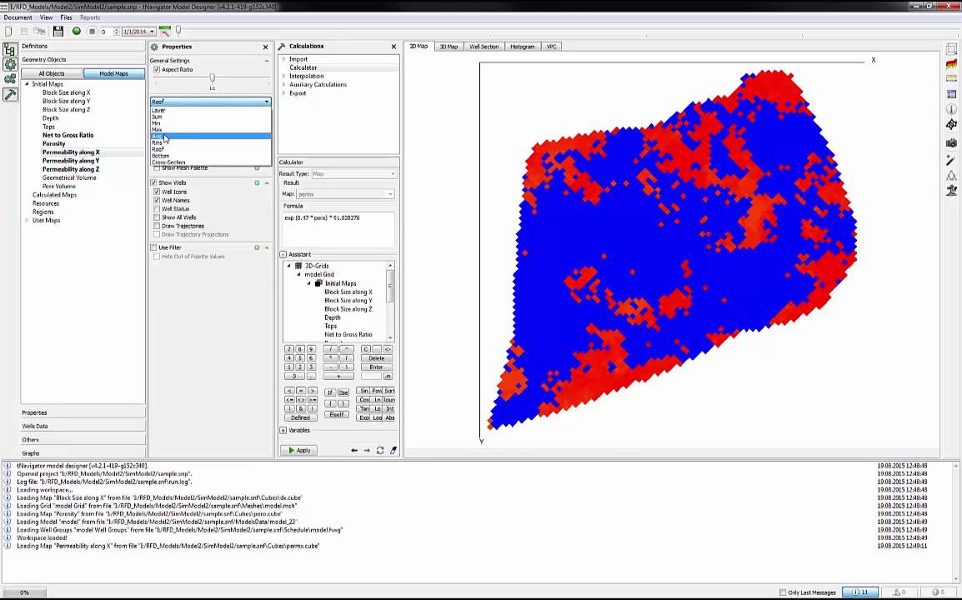
click(167, 136)
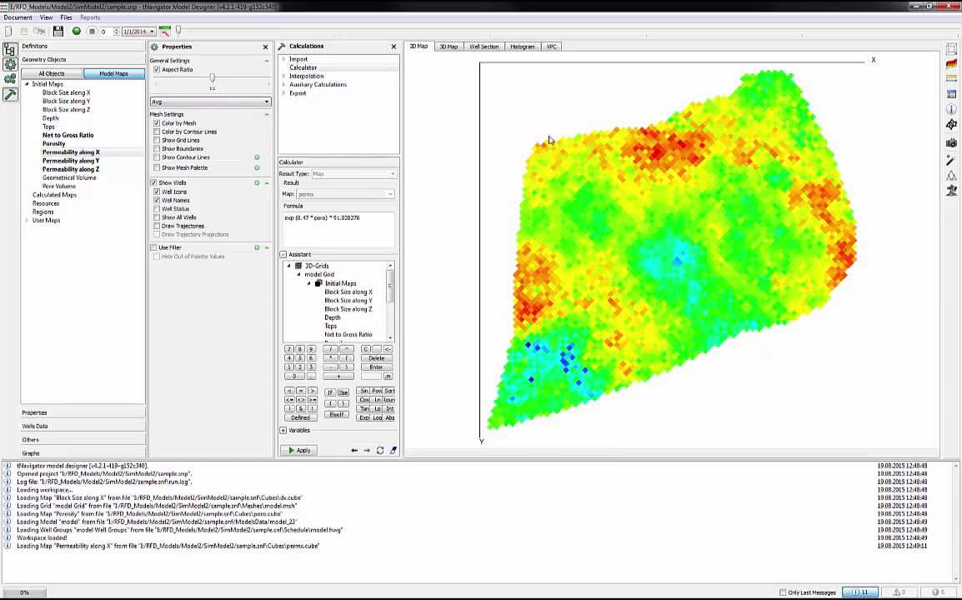
Draw a closed polygon enclosing the left boundary of the reservoir on the 2D map and name it Curve1_leftSide
click(53, 75)
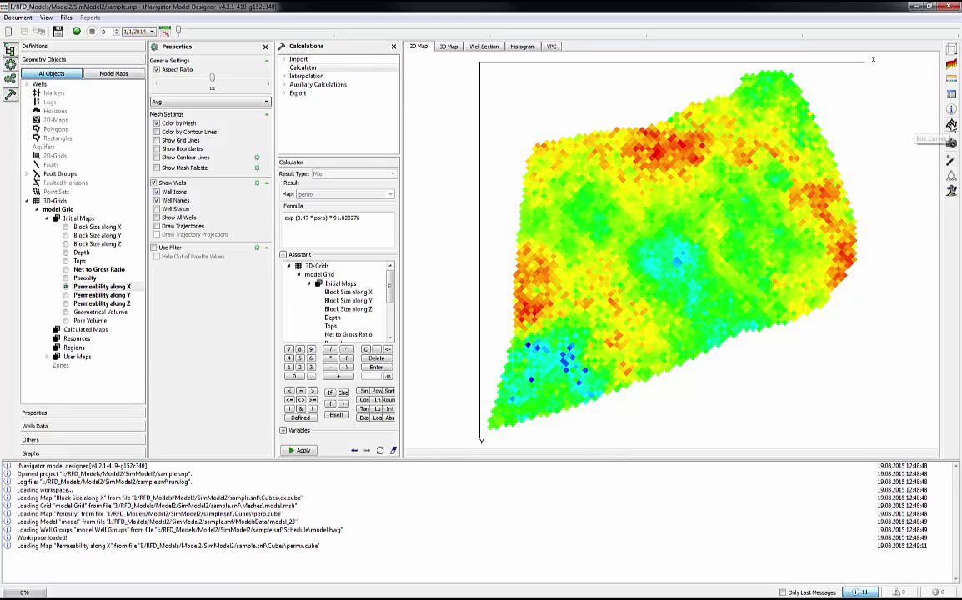
click(952, 125)
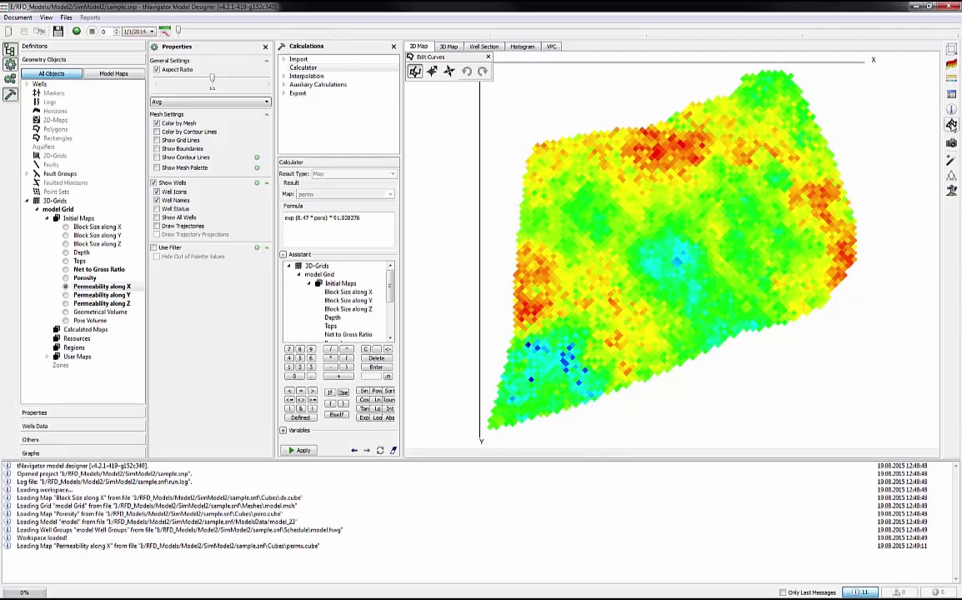
click(551, 122)
click(506, 175)
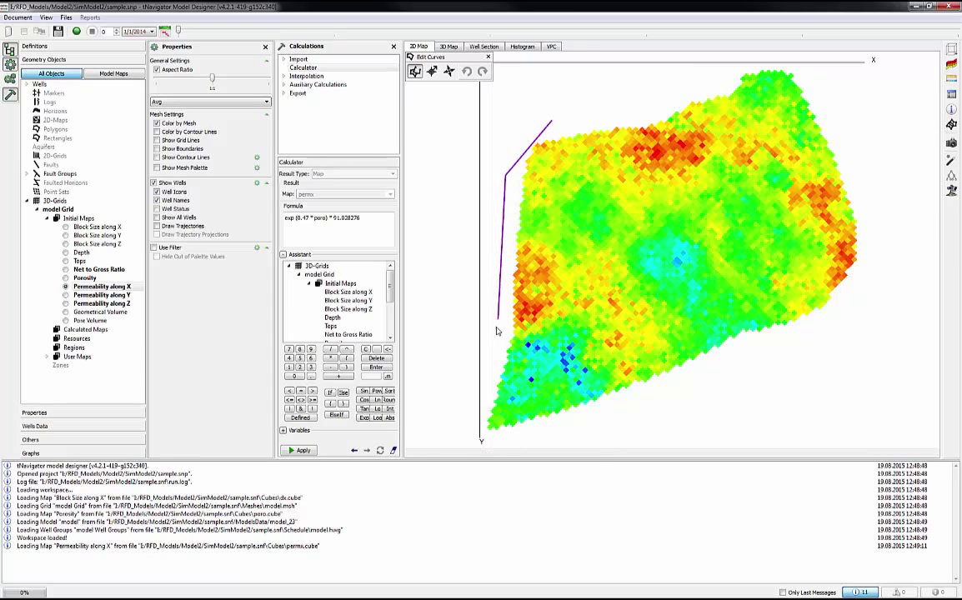
click(479, 440)
click(500, 439)
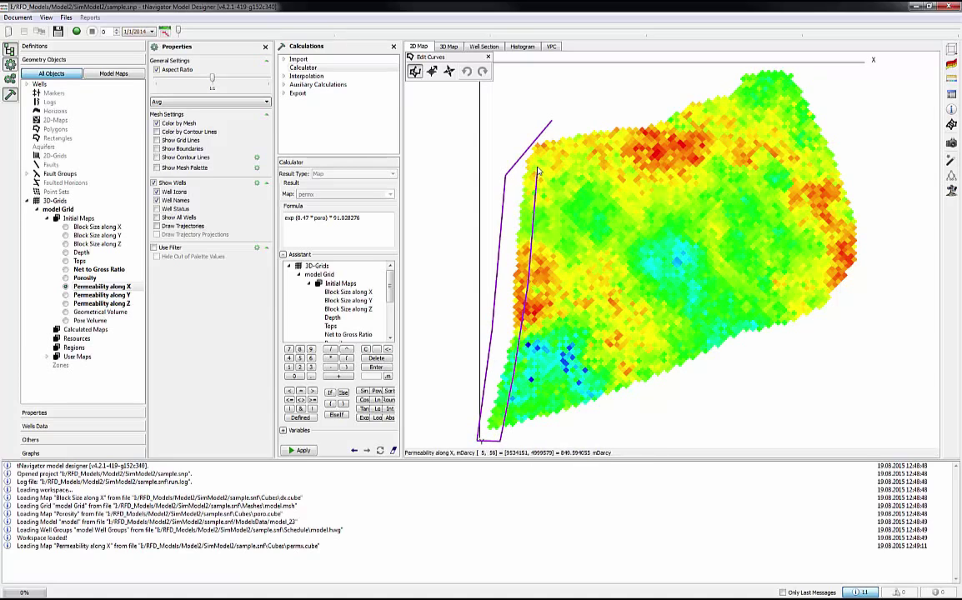
click(555, 127)
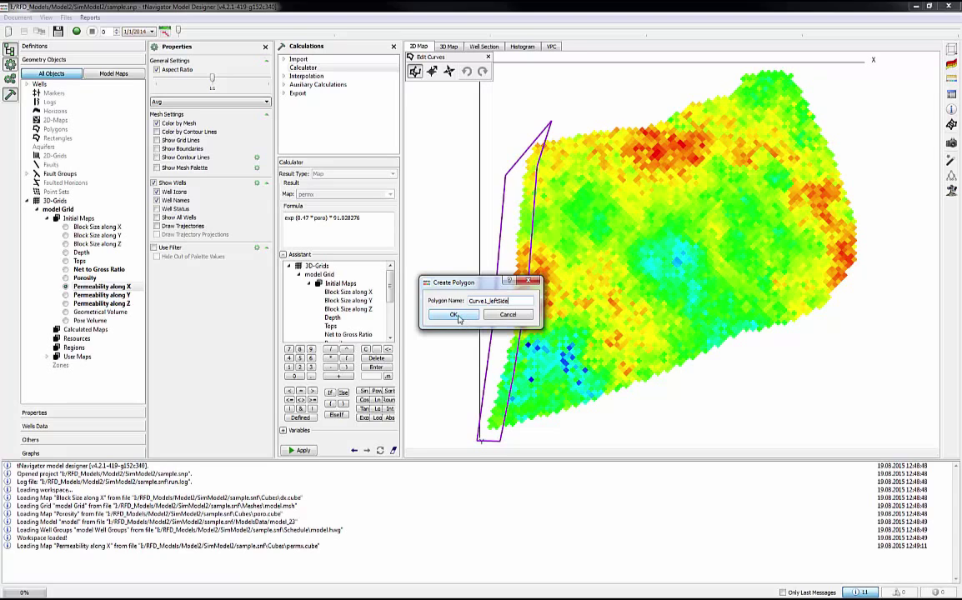
click(455, 315)
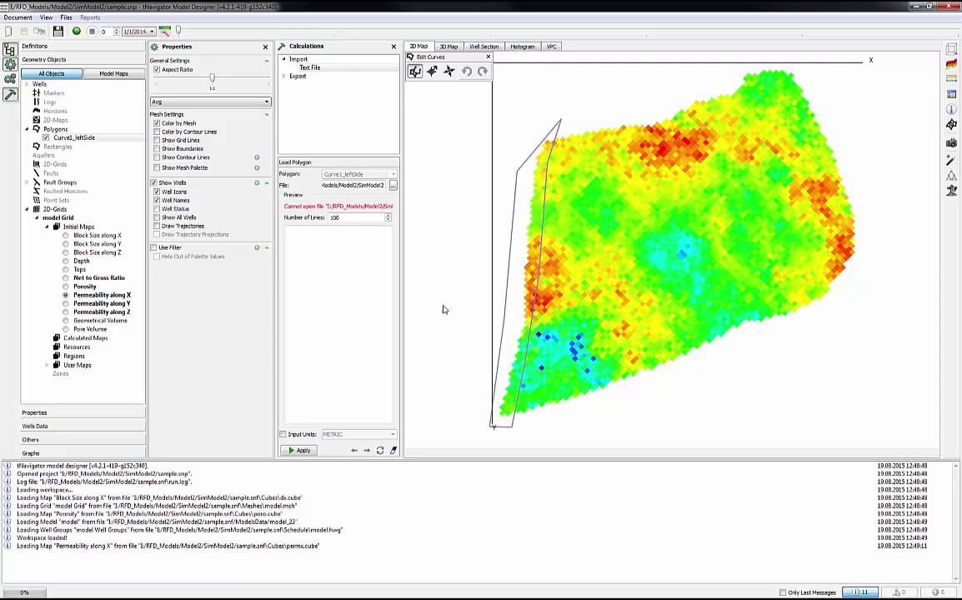
Create an aquifer named Fetkovich and calculate it in all directions from the polygon Curve1_leftSide
click(45, 156)
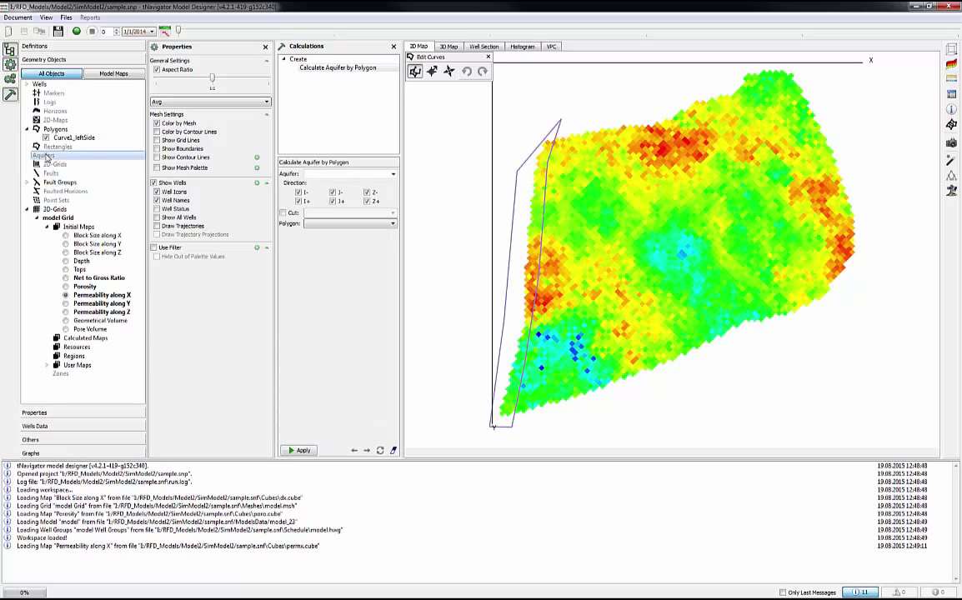
right_click(61, 156)
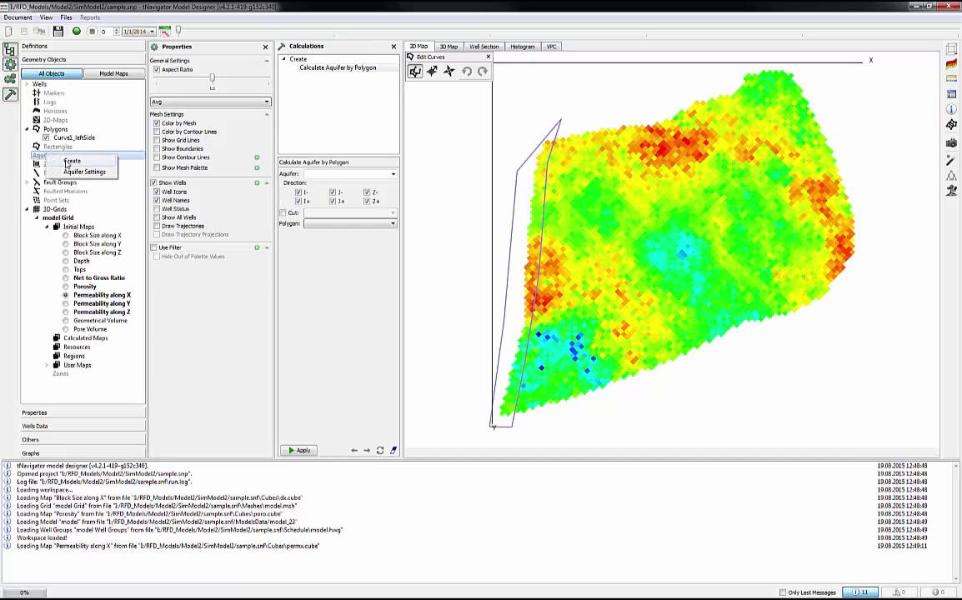
click(72, 161)
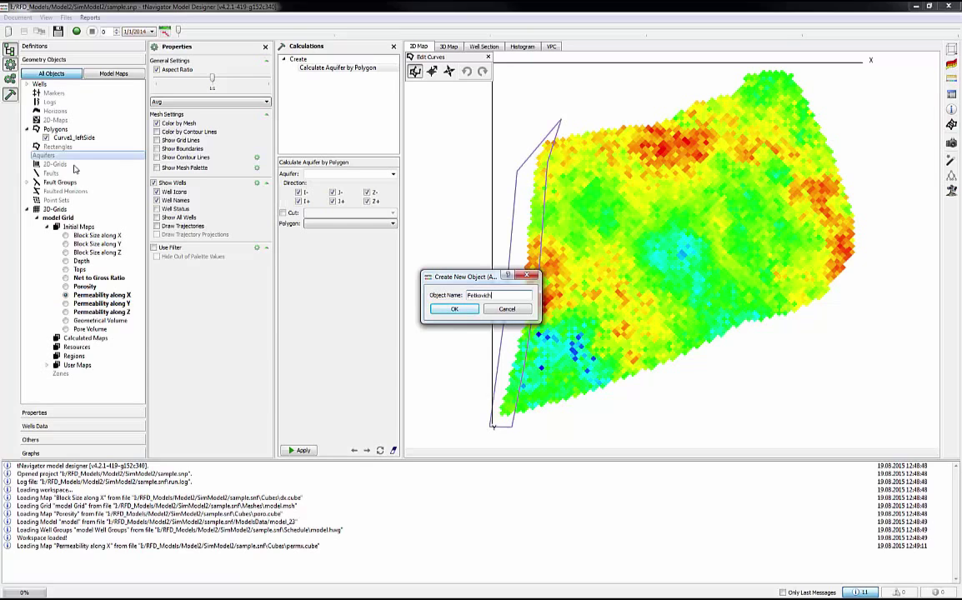
click(455, 309)
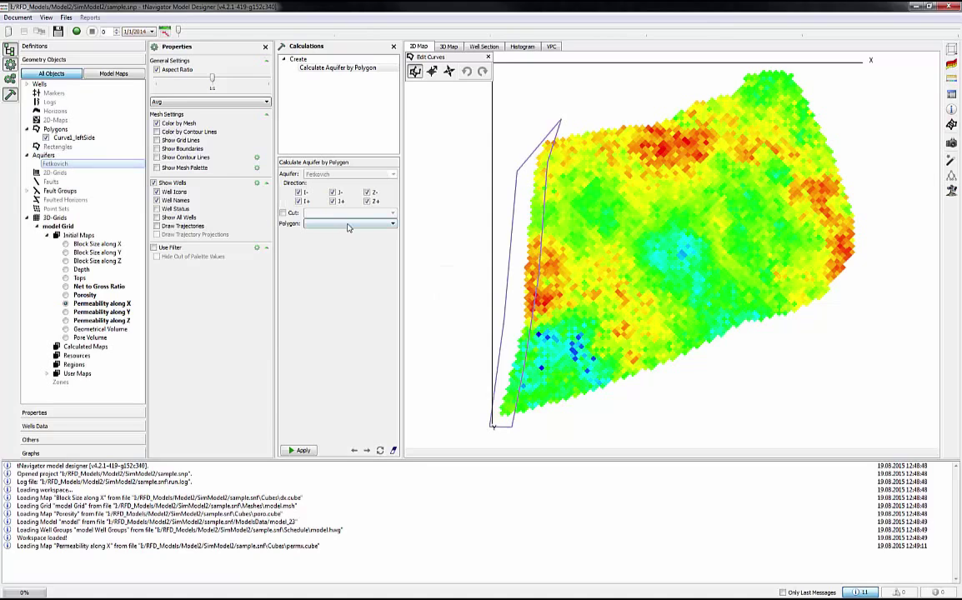
click(321, 224)
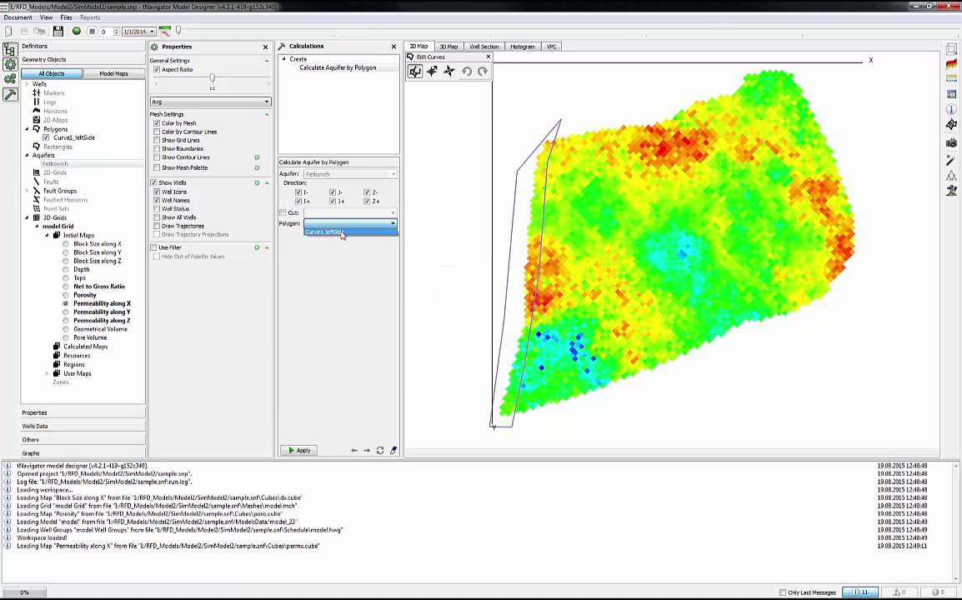
click(337, 232)
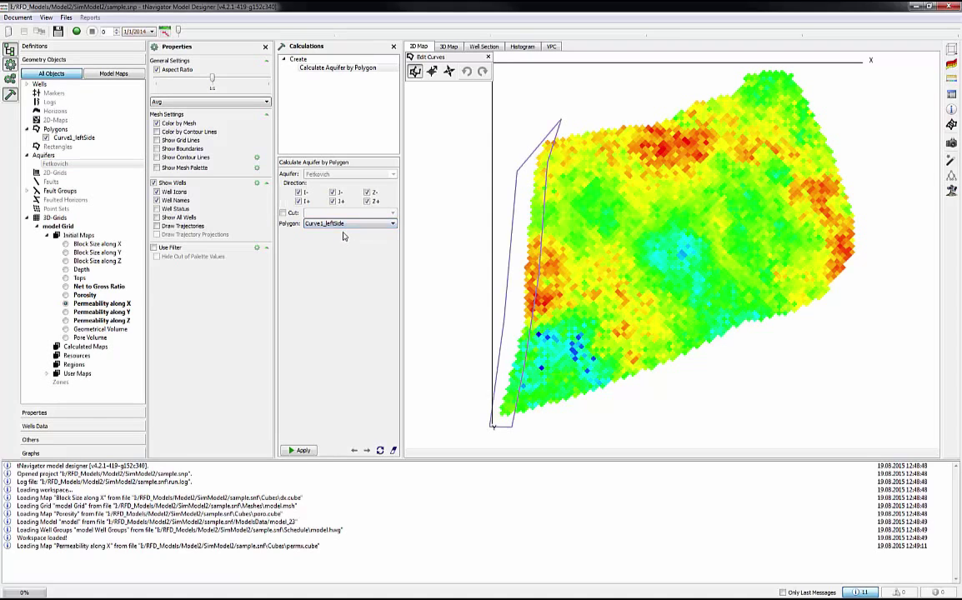
click(300, 451)
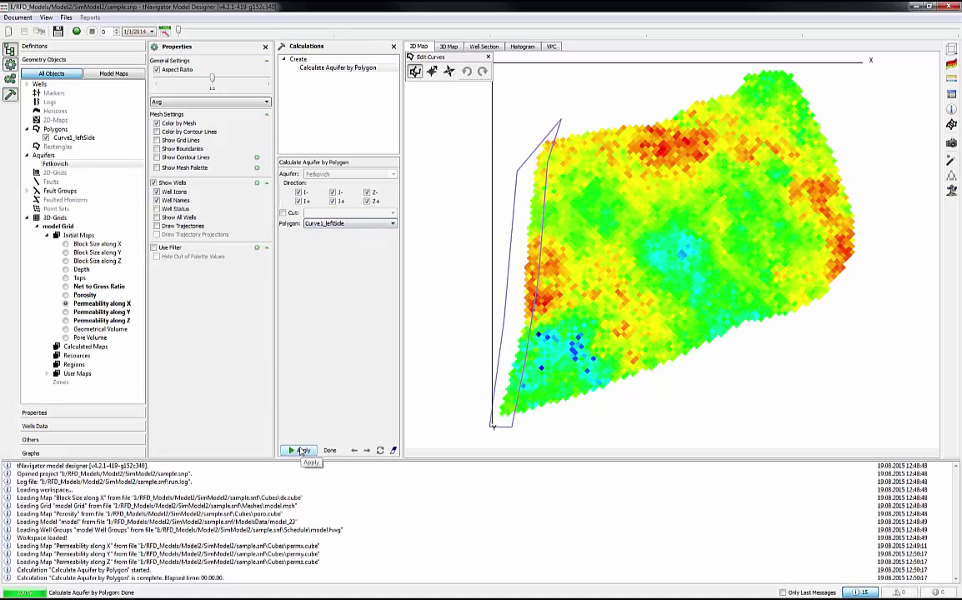
Show the Fetkovich aquifer on the 3D map and view the reservoir flank where it is attached
click(449, 47)
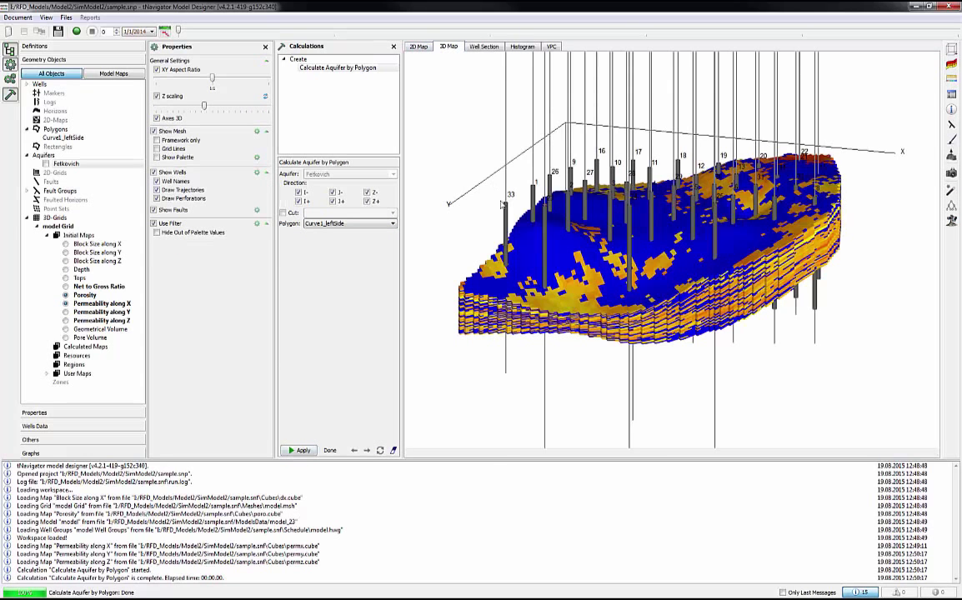
drag(584, 237, 577, 198)
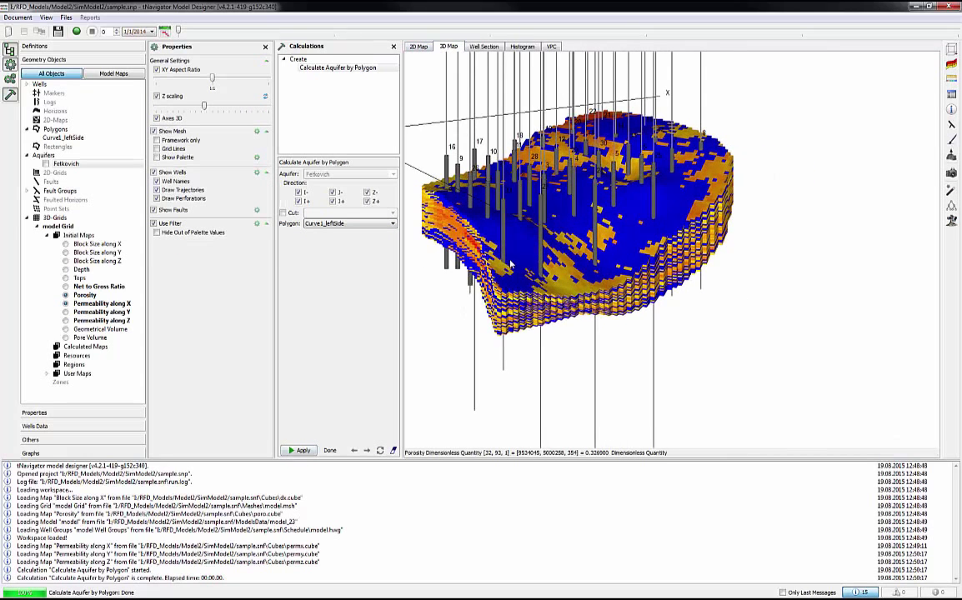
click(46, 163)
drag(600, 250, 543, 250)
right_click(69, 164)
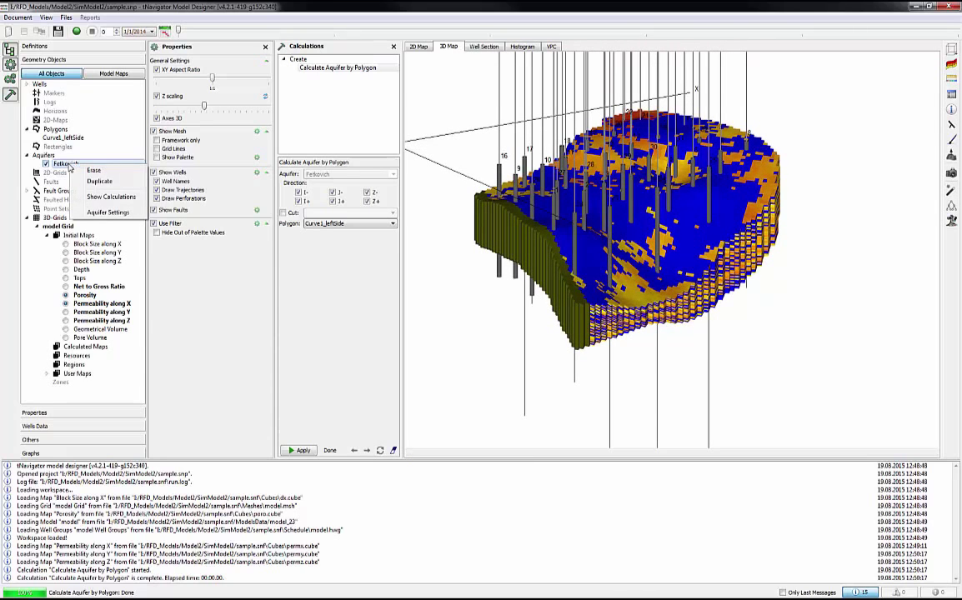
click(107, 213)
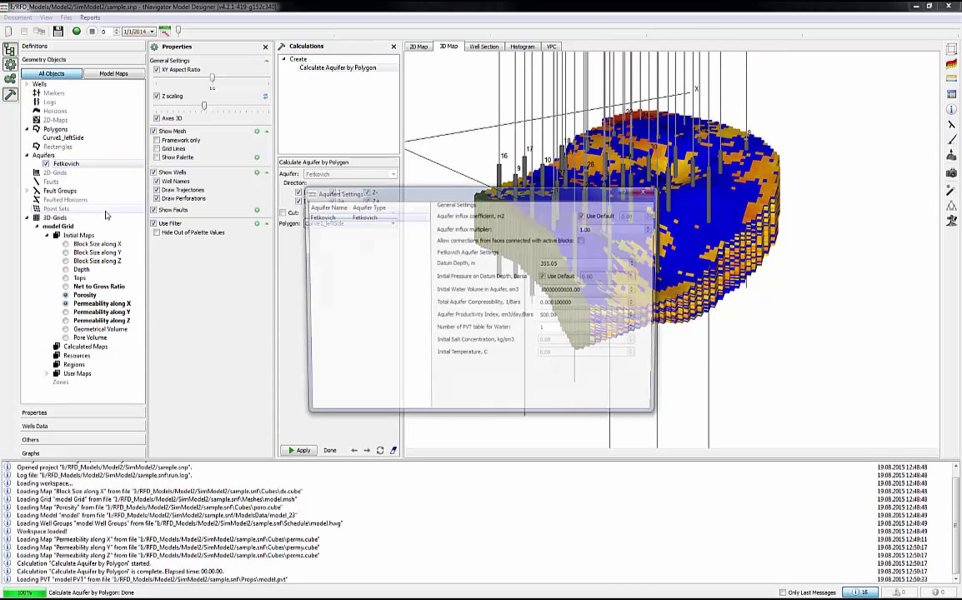
drag(386, 180, 188, 182)
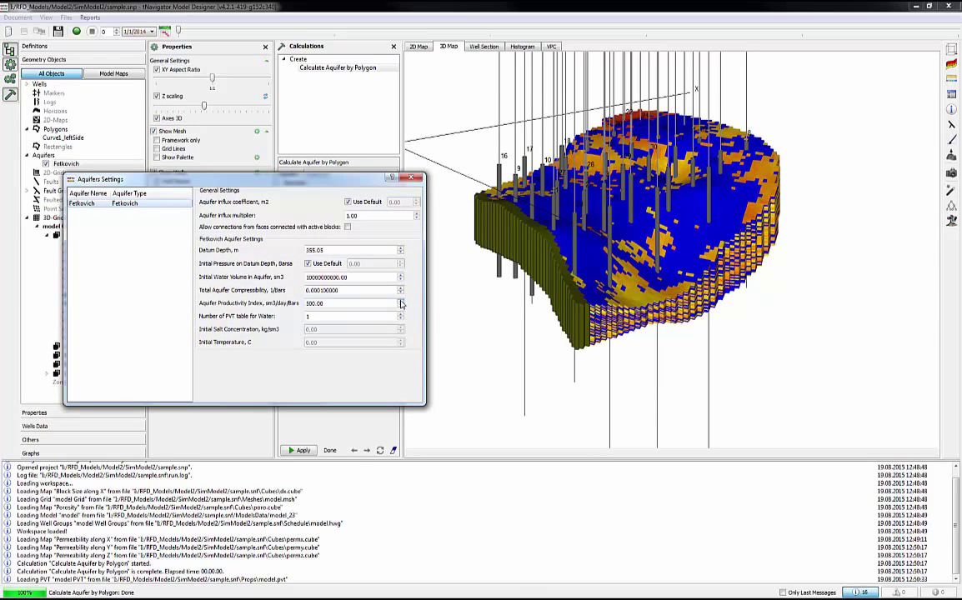
double_click(334, 304)
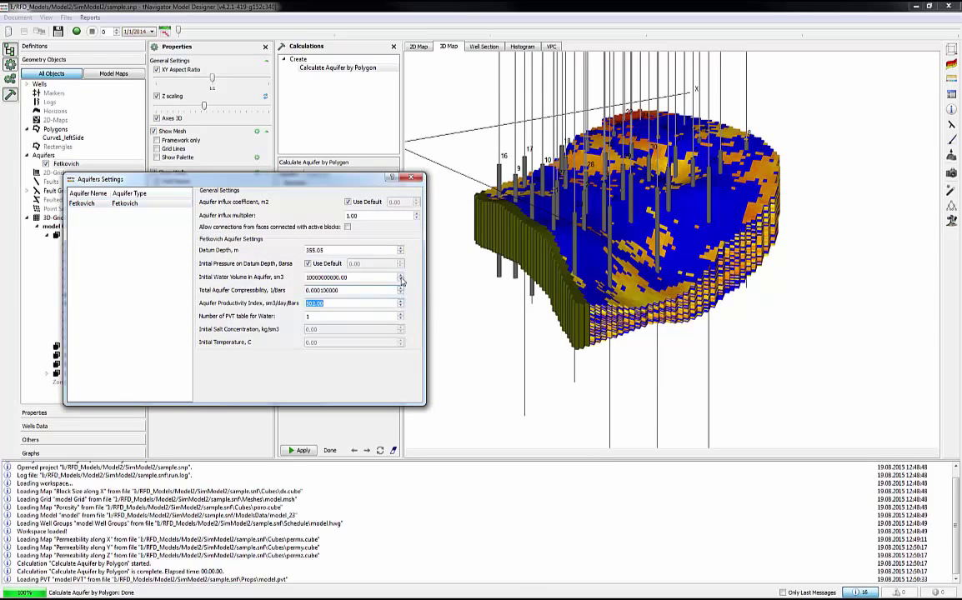
click(310, 276)
text(2)
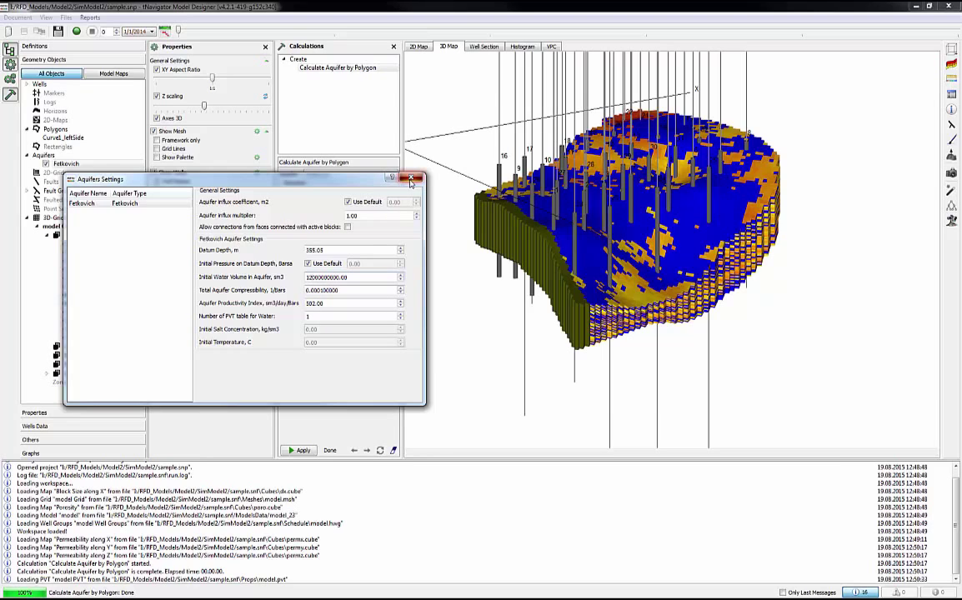
key(Return)
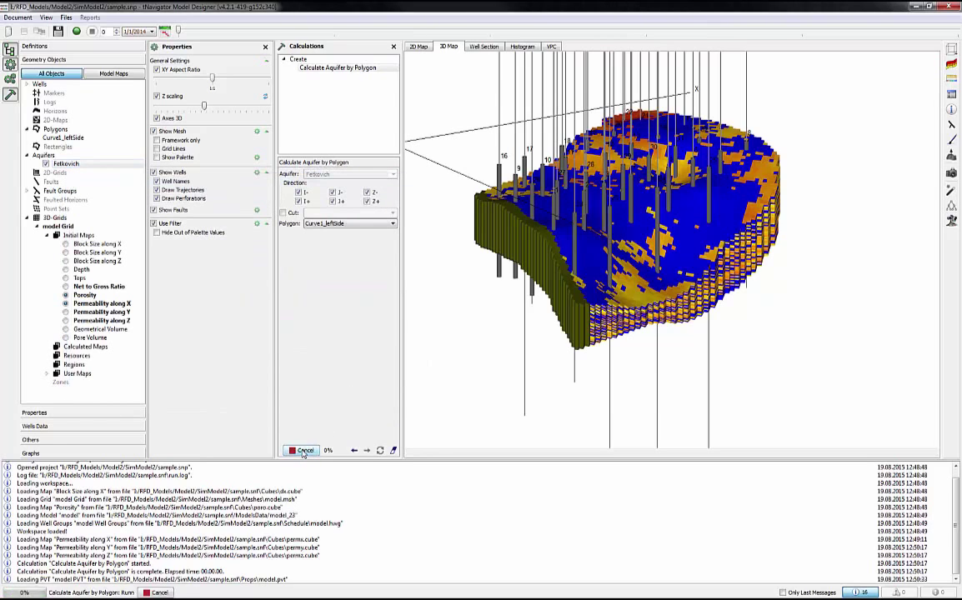
Run the aquifer calculation for Fetkovich by the polygon Curve1_leftSide in all directions
click(303, 451)
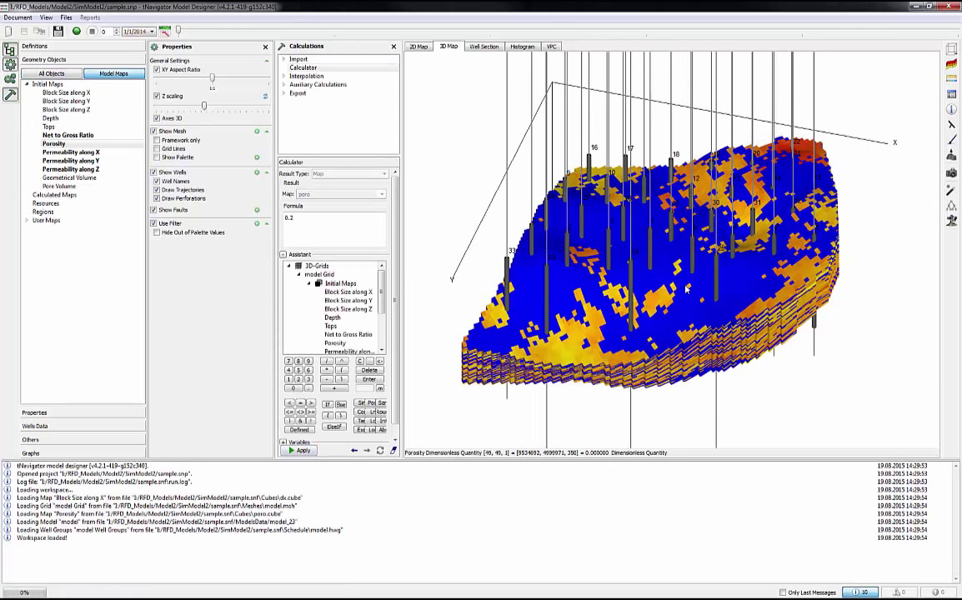
Set up LGR creation by wells for the model grid with minimum indent 2, maximum box size 3 and refinement not limited to perforations
drag(687, 289, 680, 327)
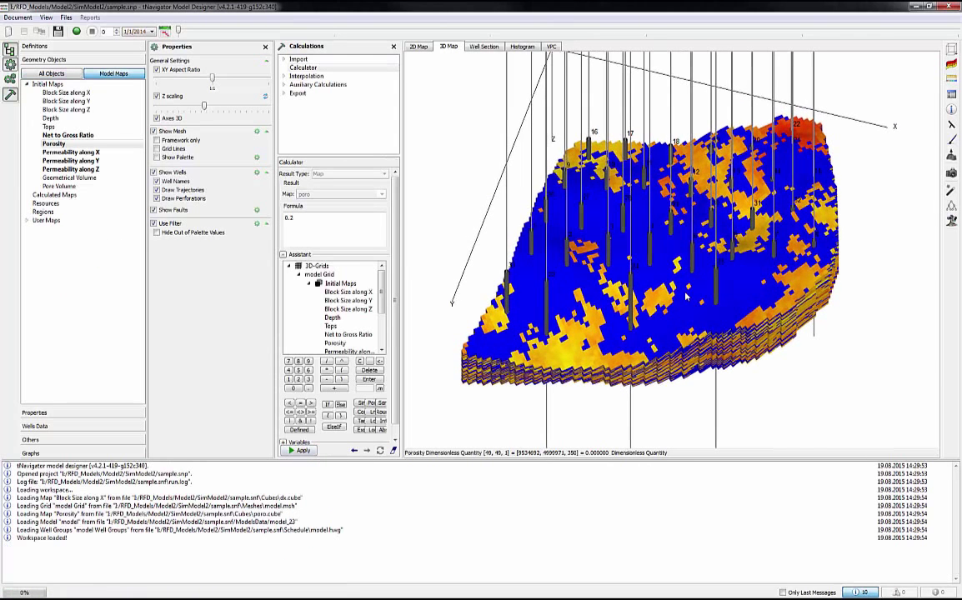
click(54, 74)
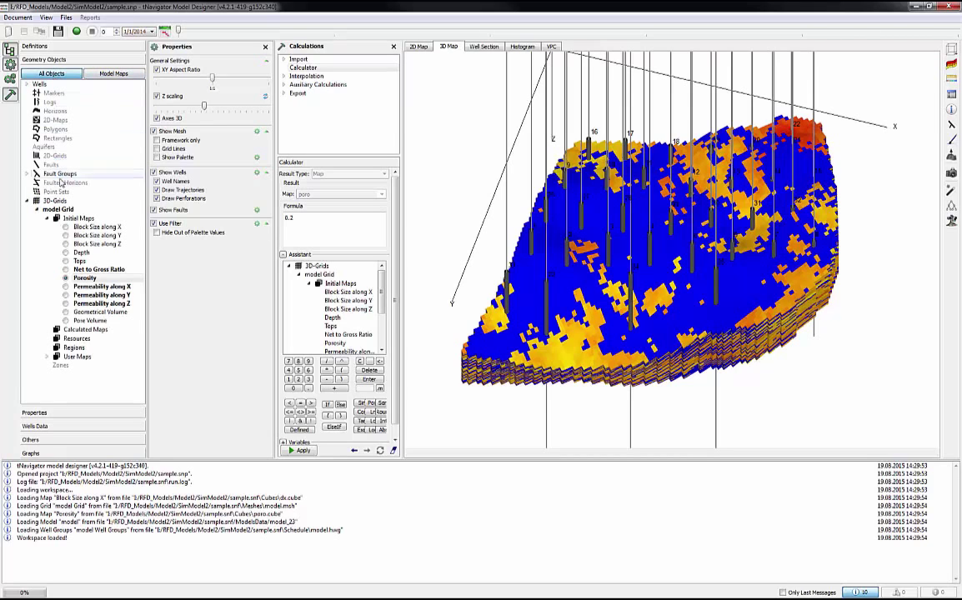
click(71, 211)
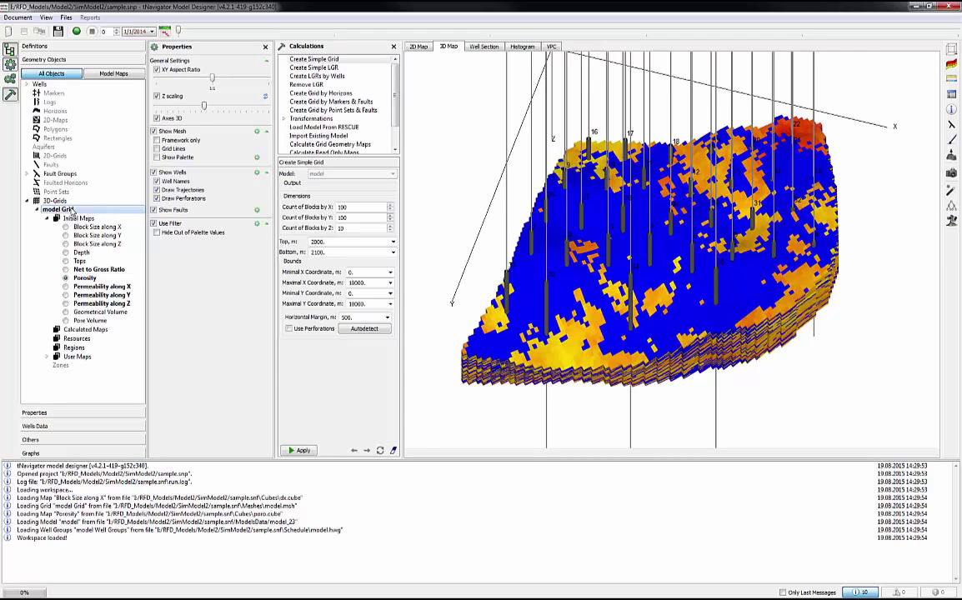
click(331, 77)
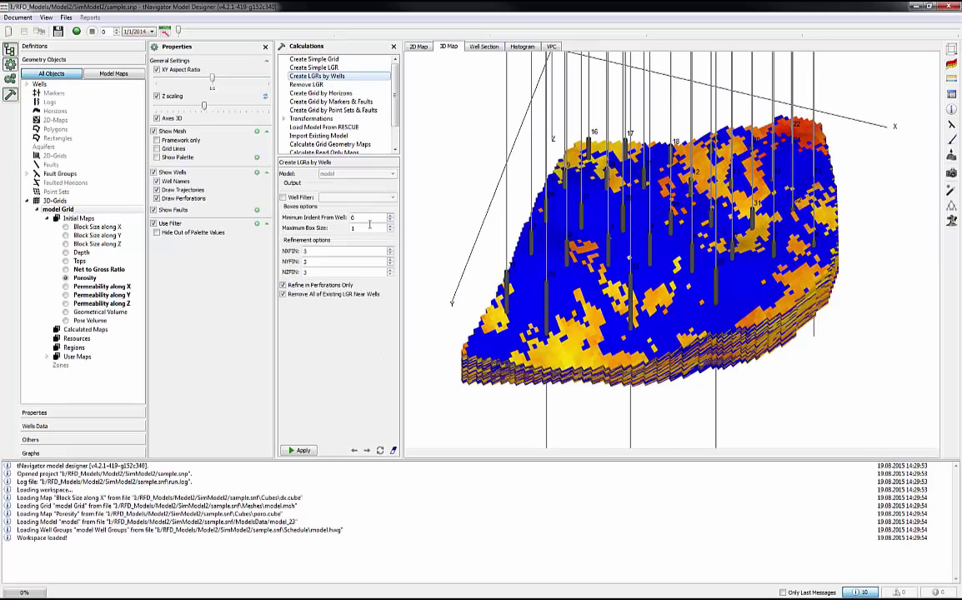
drag(369, 220, 344, 218)
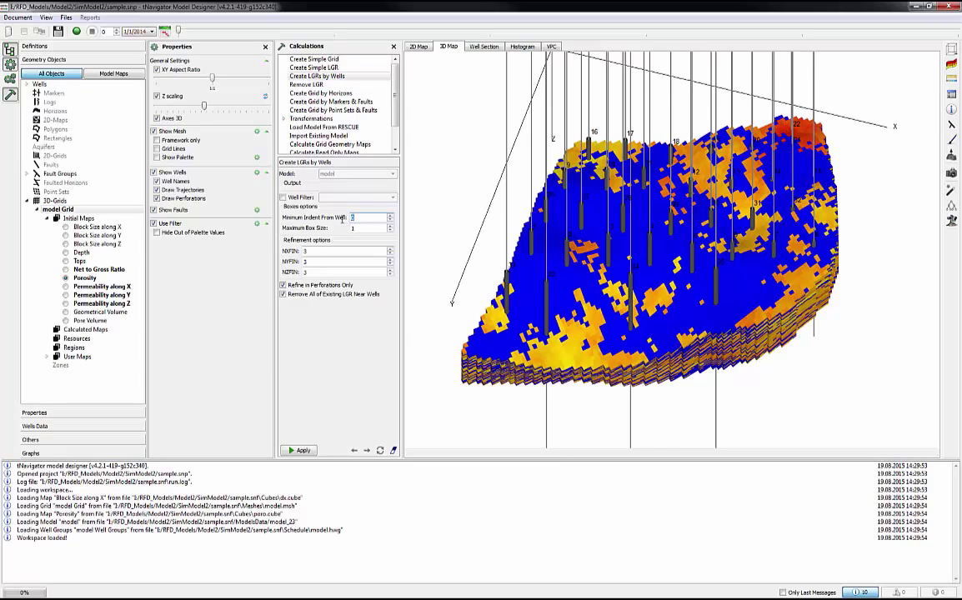
text(2)
Display grid lines on the 3D map, create the local grid refinements by wells, and inspect the refined blocks around the wells
click(156, 148)
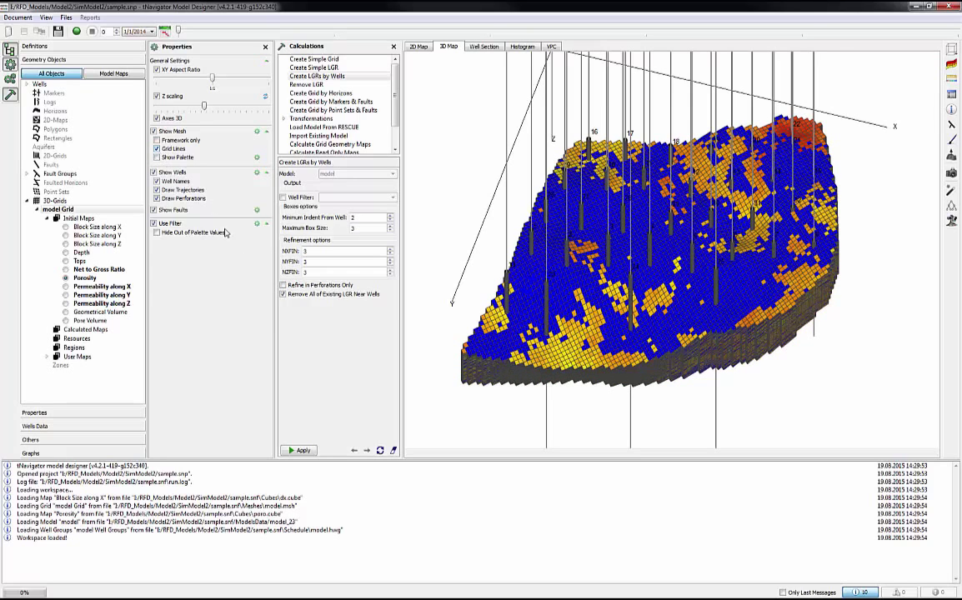
click(301, 450)
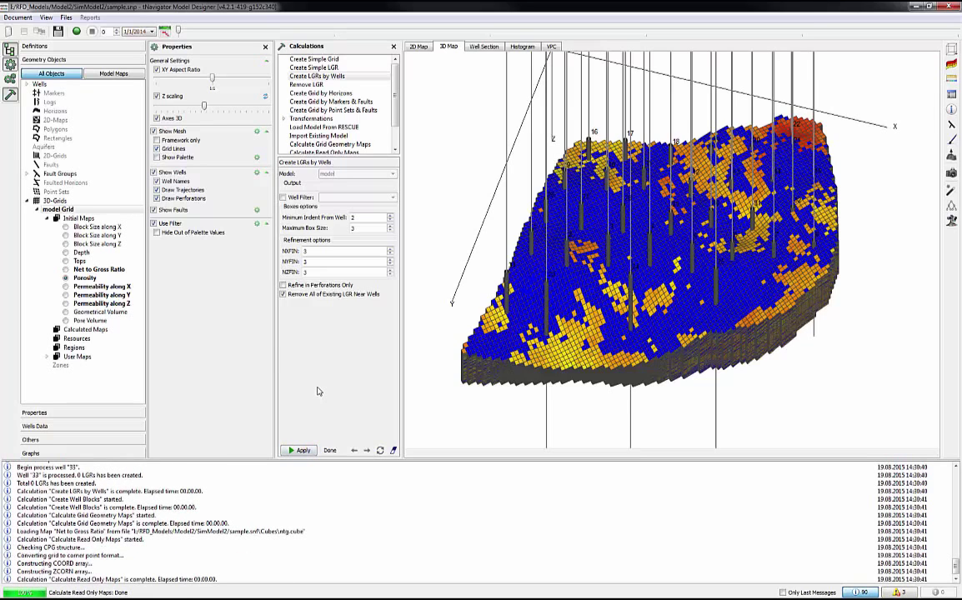
click(302, 450)
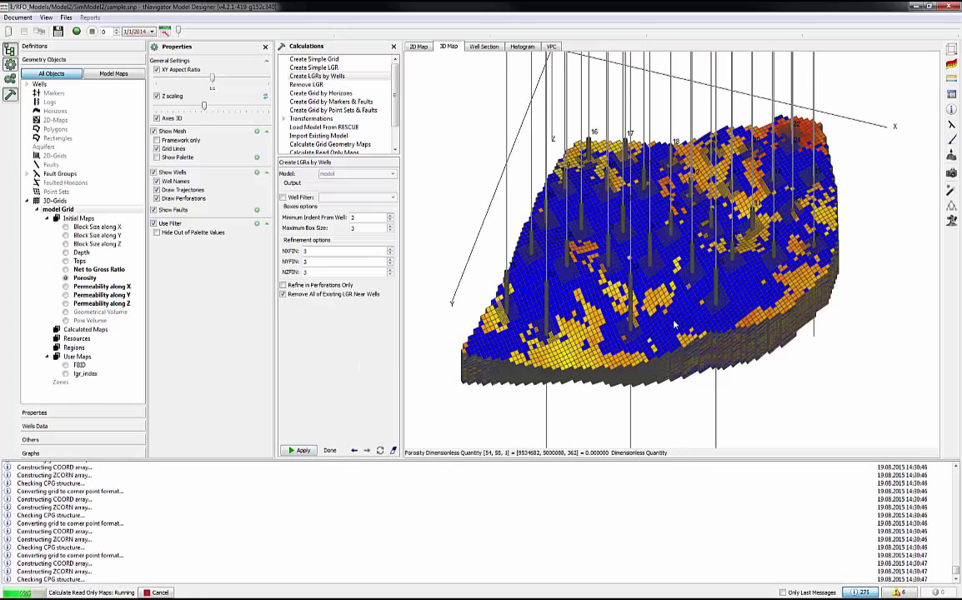
scroll(678, 263, up, 5)
scroll(631, 294, up, 4)
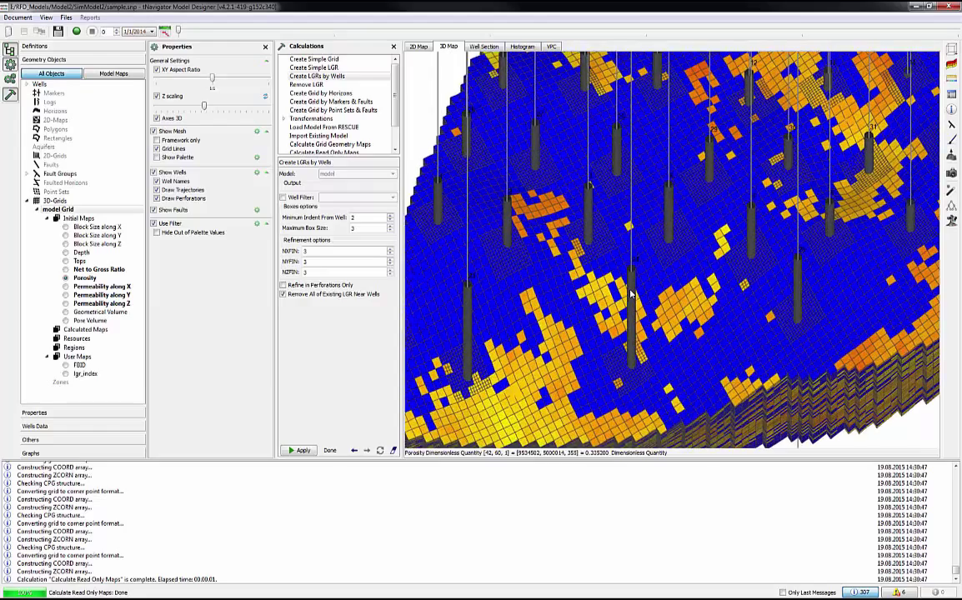